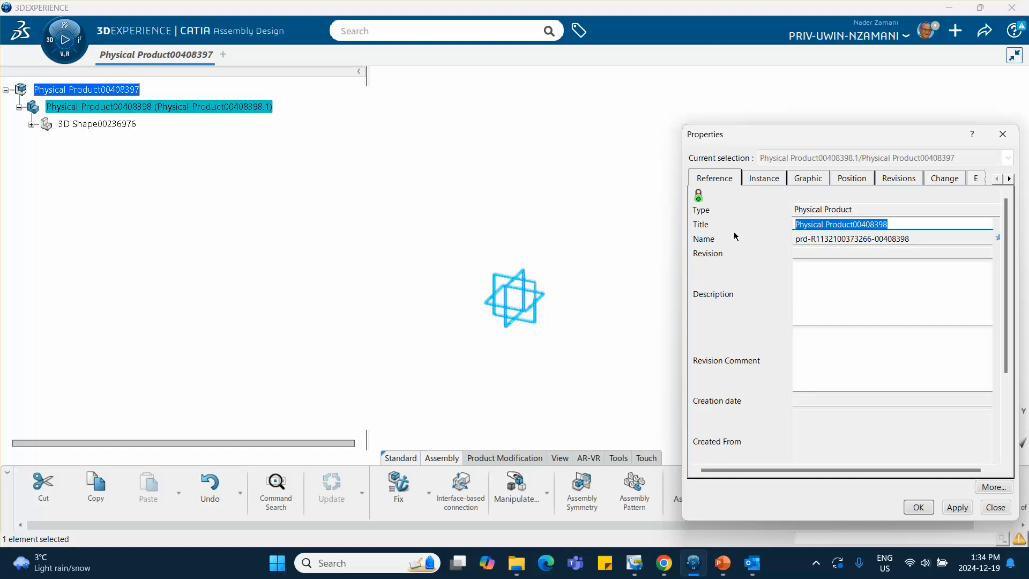
Step: Set the inserted part's title to "stand" and open its 3D shape for part design
type("stand")
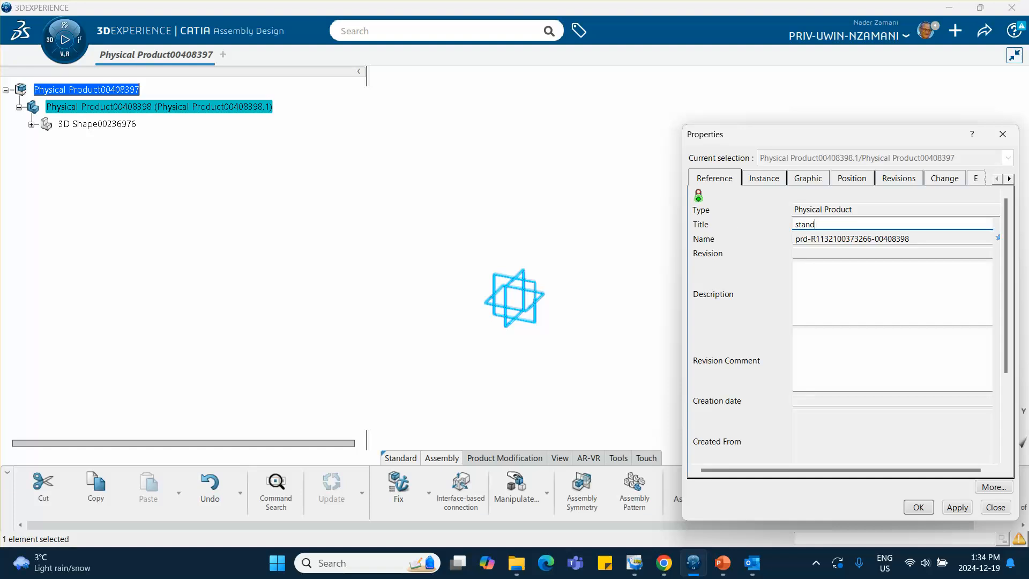
left_click(916, 506)
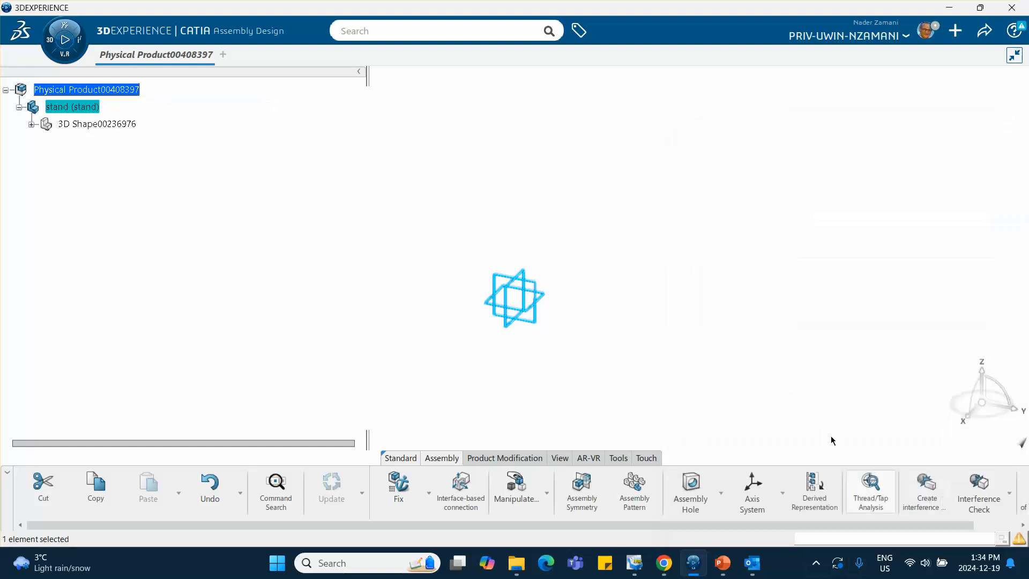
left_click(31, 124)
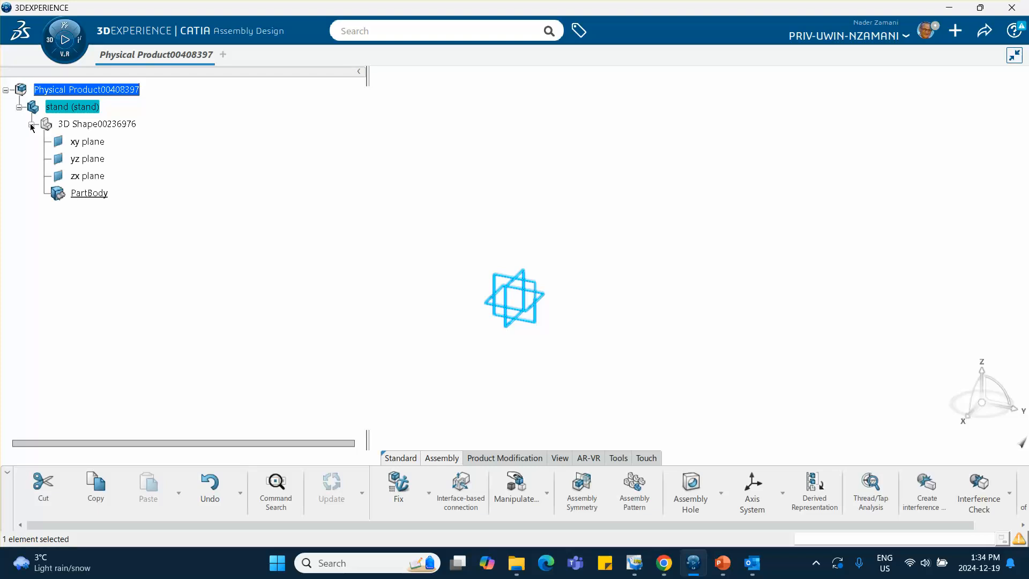
double_click(100, 128)
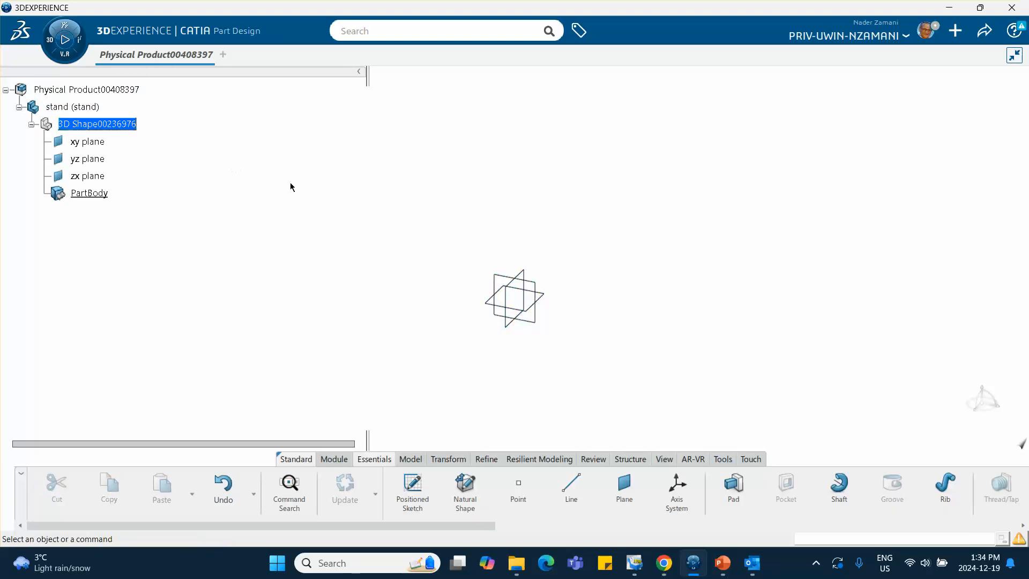
Step: Sketch a circle about 0.04 m in diameter on the stand's xy plane, centred at the origin
left_click(543, 294)
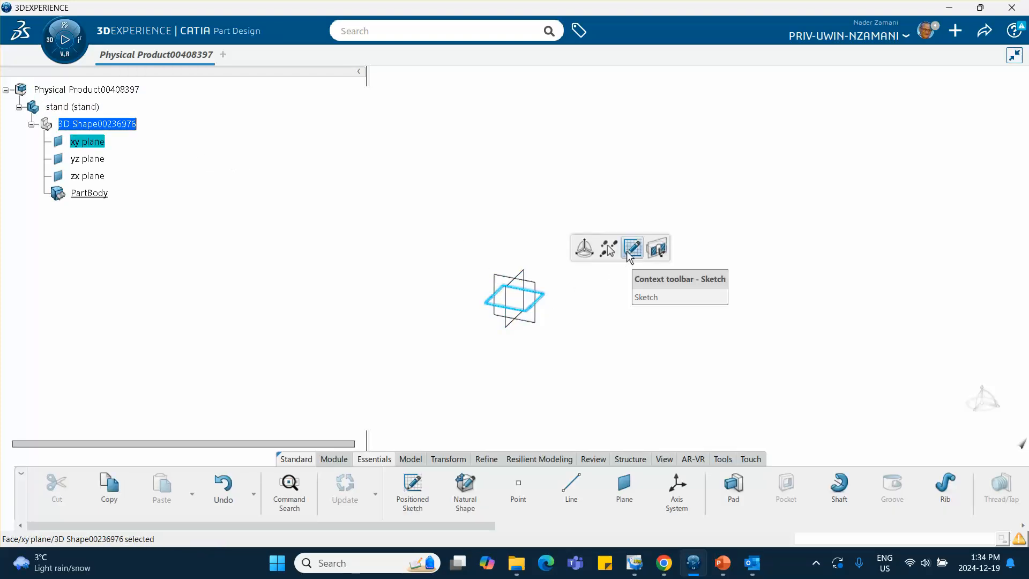
left_click(629, 249)
left_click(559, 485)
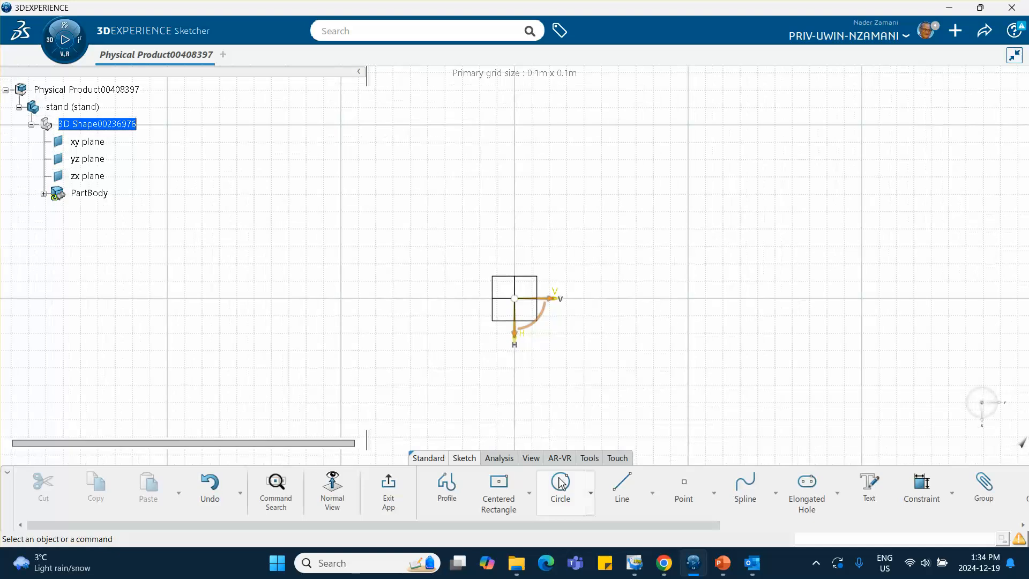
left_click(515, 298)
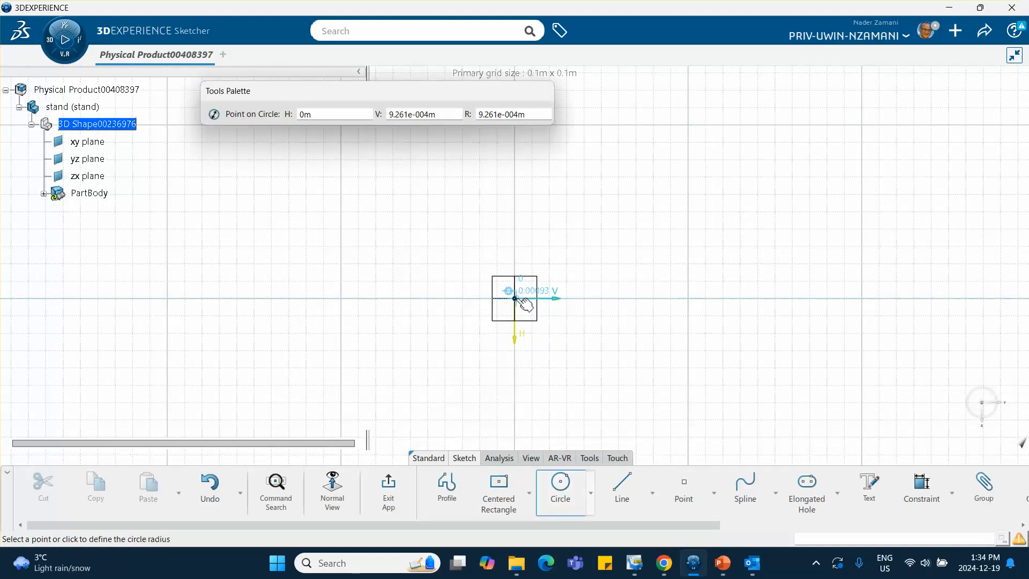
left_click(551, 319)
Step: Dimension the stand circle's diameter at 0.4 m and exit the sketch
left_click(689, 269)
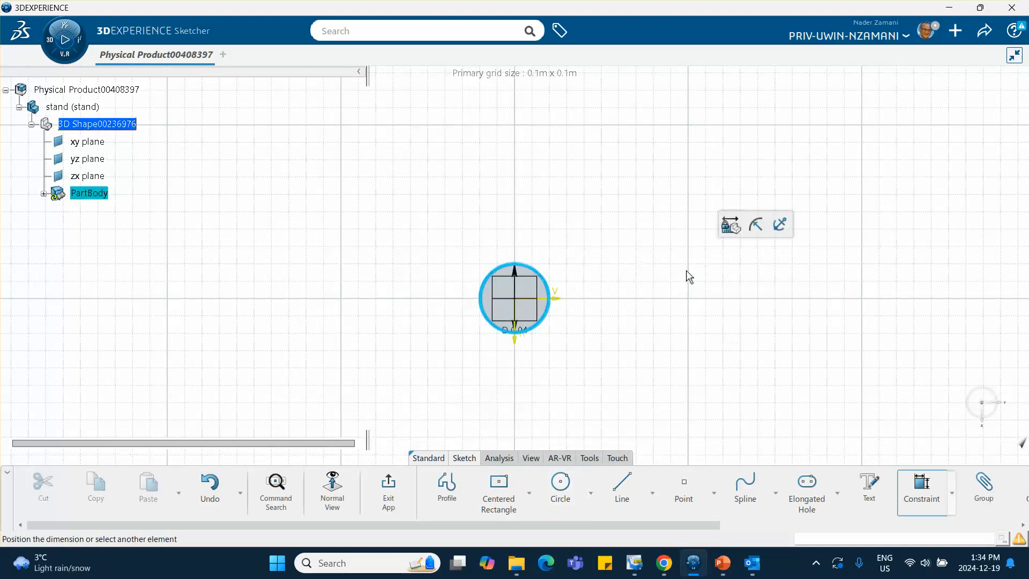
left_click(608, 293)
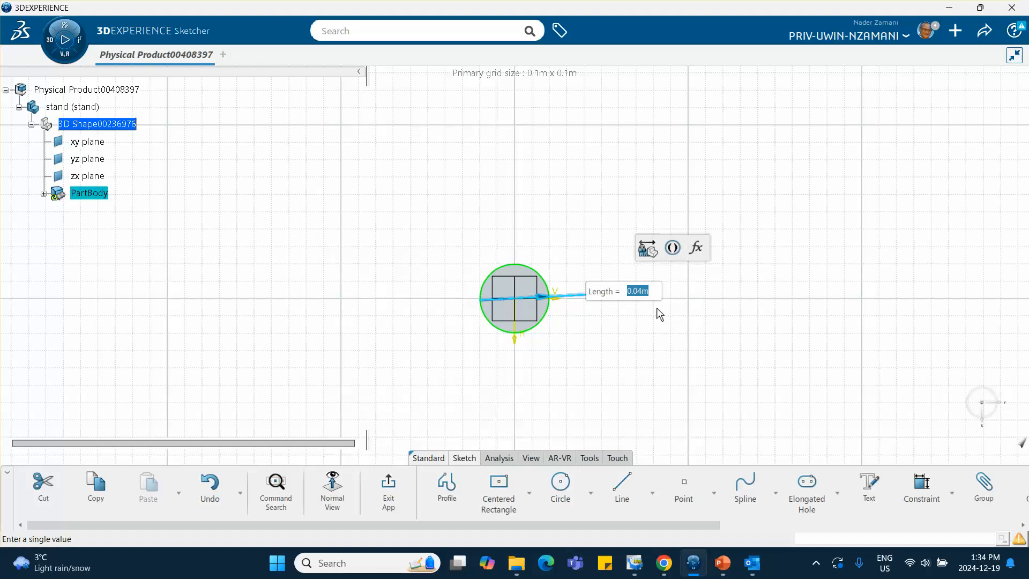
type(".")
type("4")
key("Return")
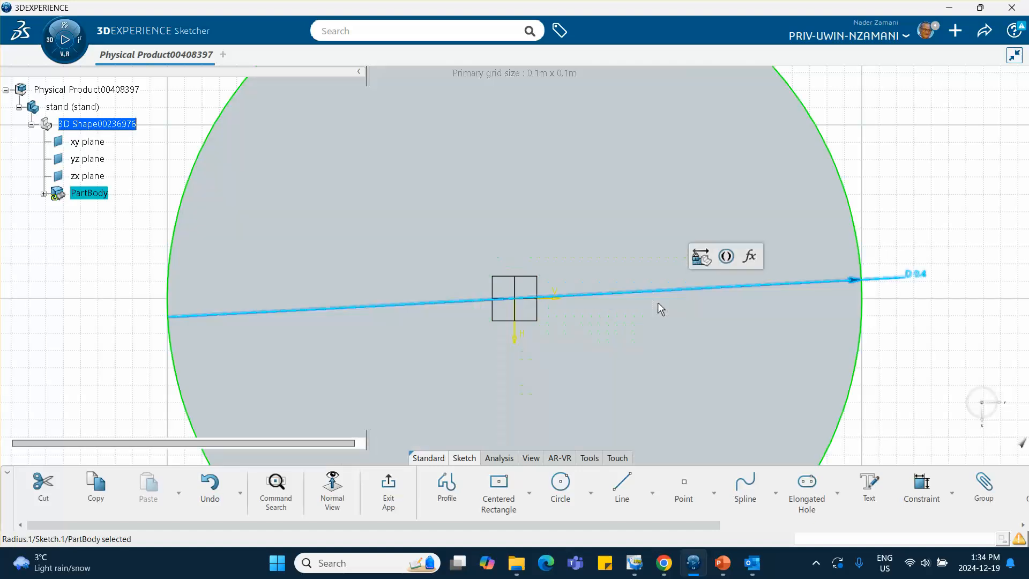
middle_click_drag(657, 297, 640, 352)
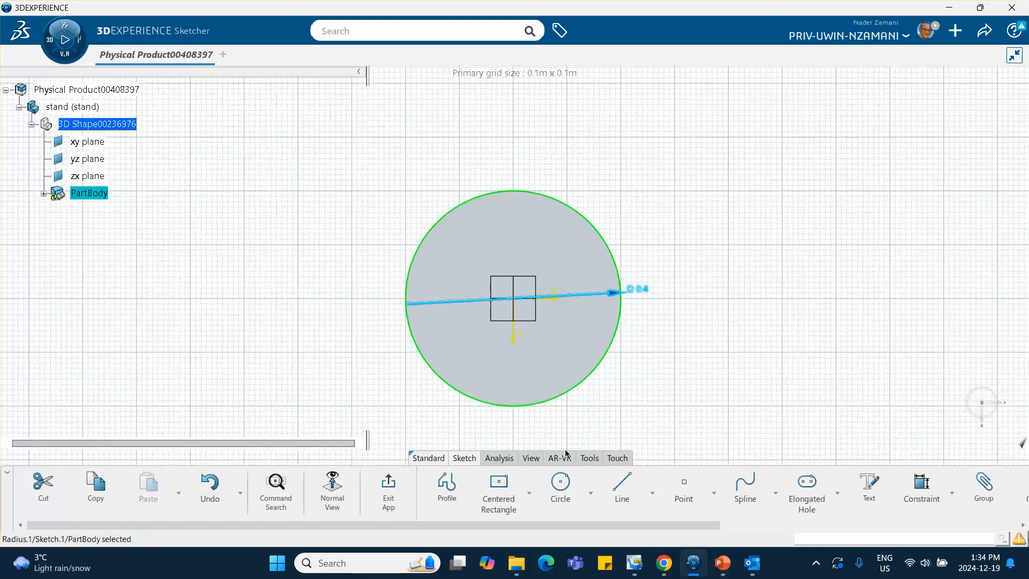
left_click(388, 488)
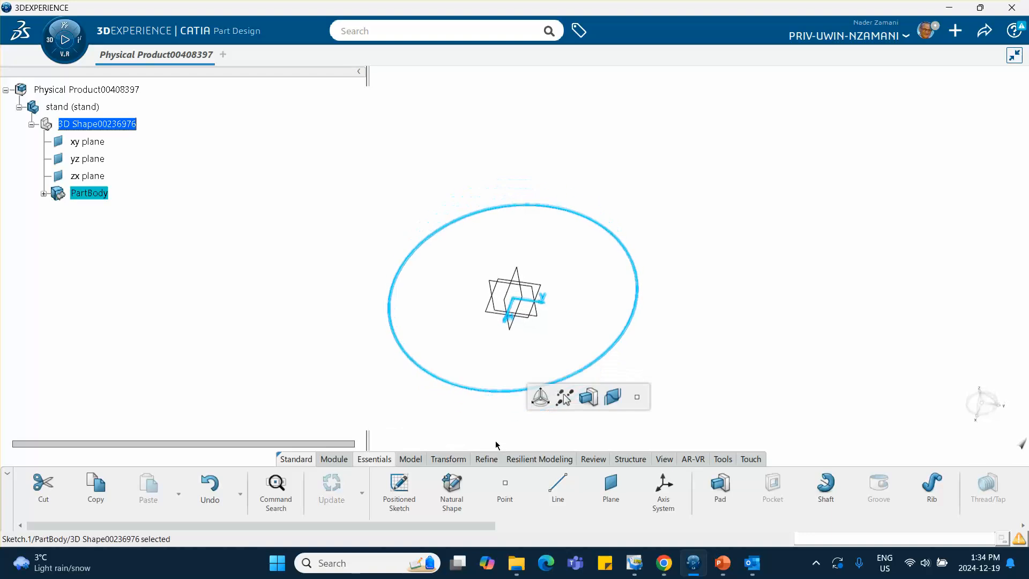
Step: Pad the stand's circle sketch to a length of 0.05 m
left_click(587, 396)
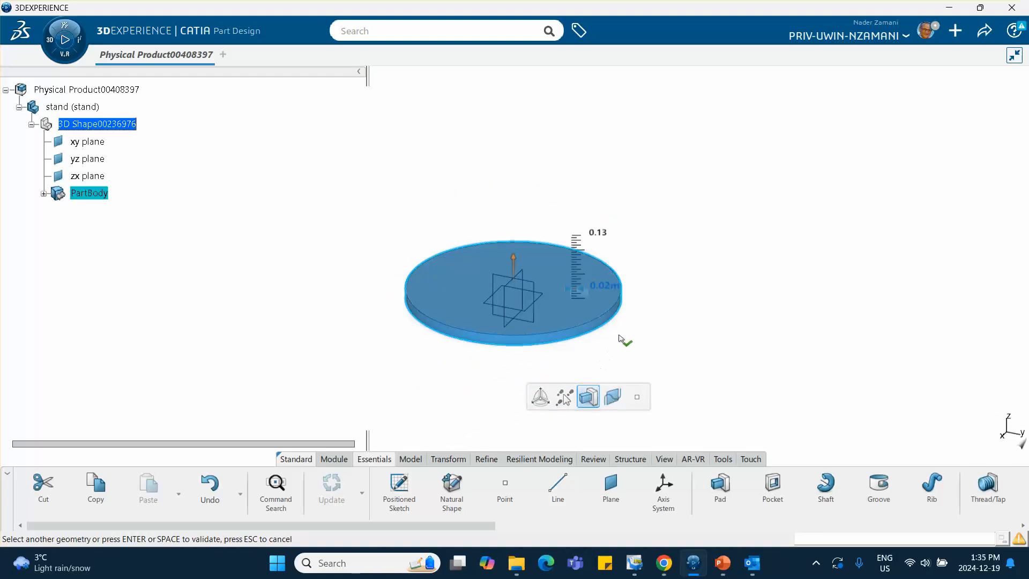
double_click(606, 285)
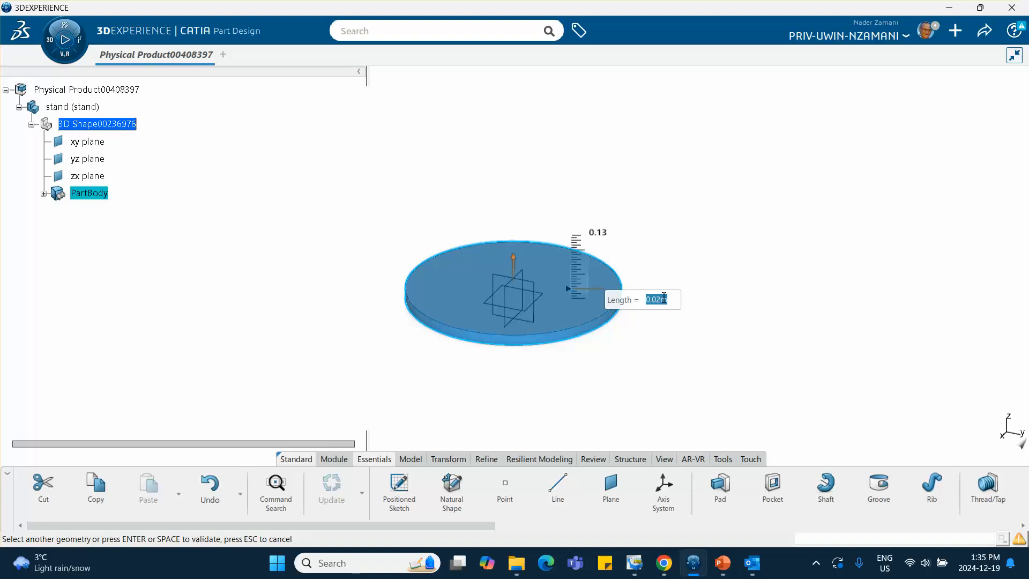
type(".1")
key("BackSpace")
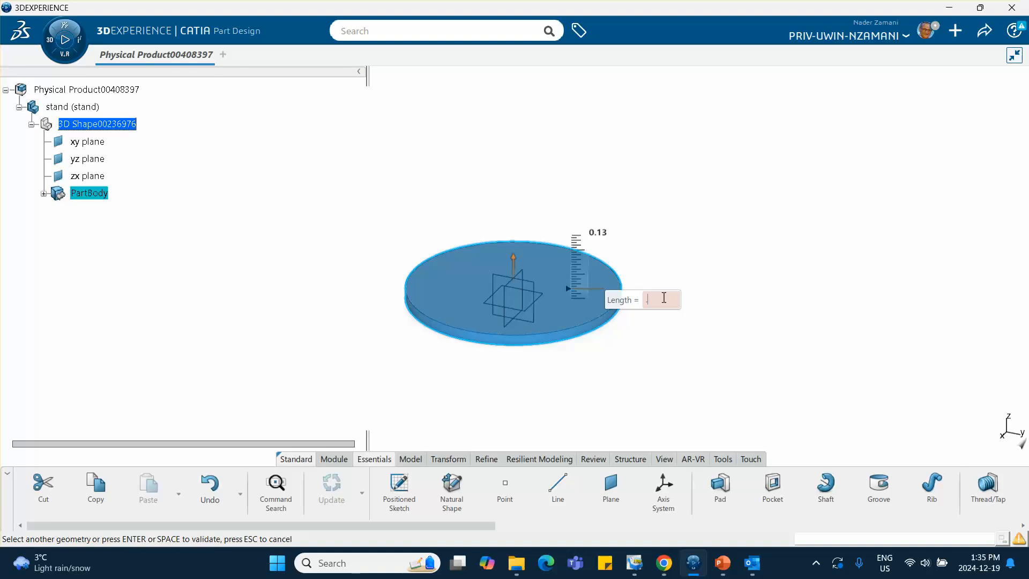
type("05")
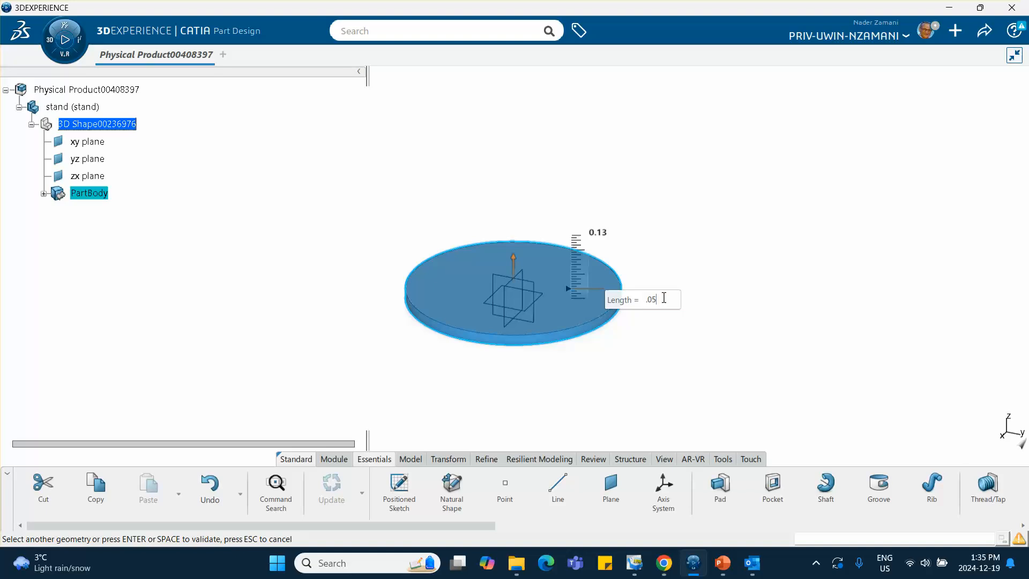
key("Return")
left_click(668, 297)
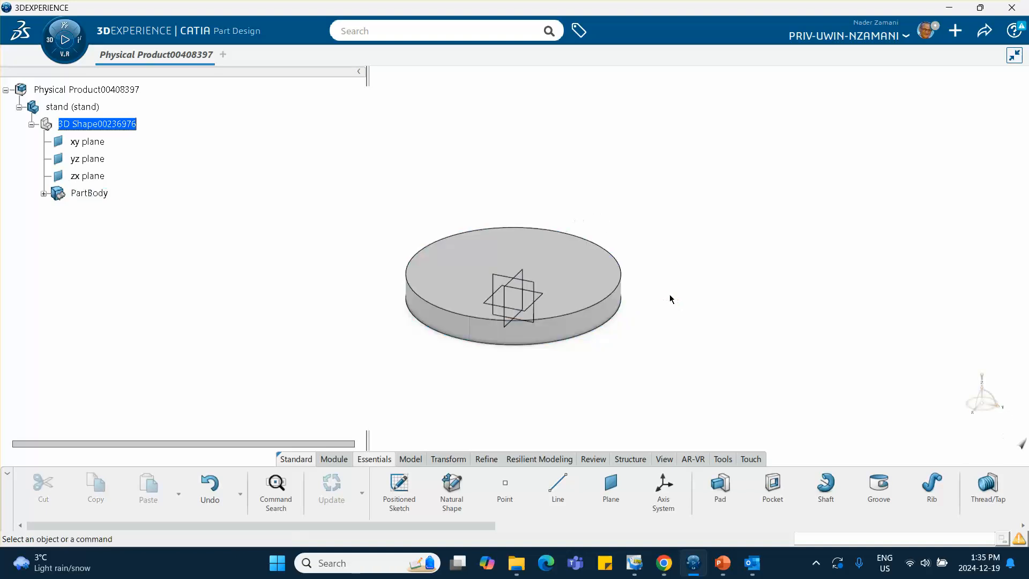
Step: Return to the root product's assembly level and insert a new 3D part under it
left_click(108, 92)
double_click(107, 92)
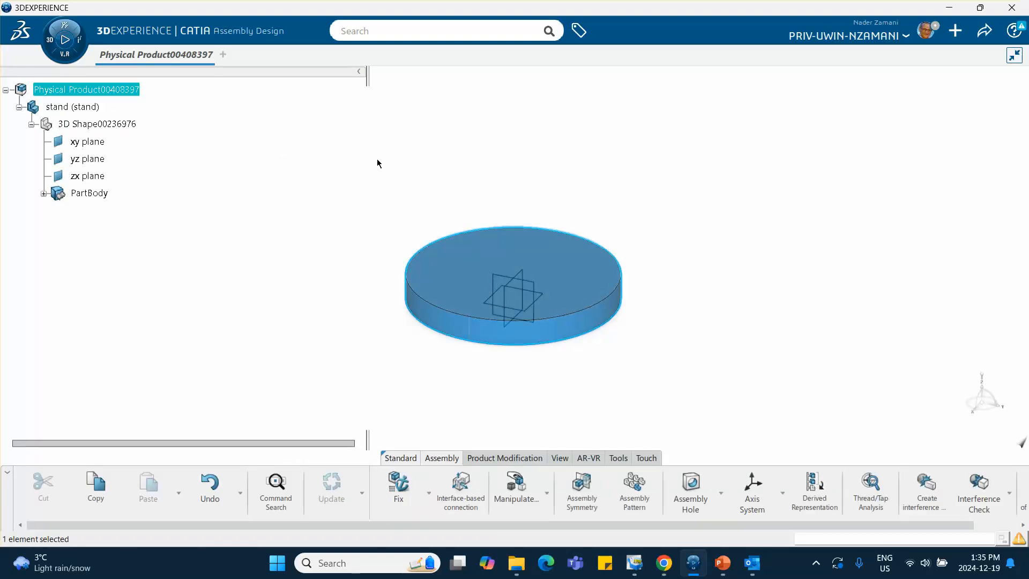
right_click(107, 90)
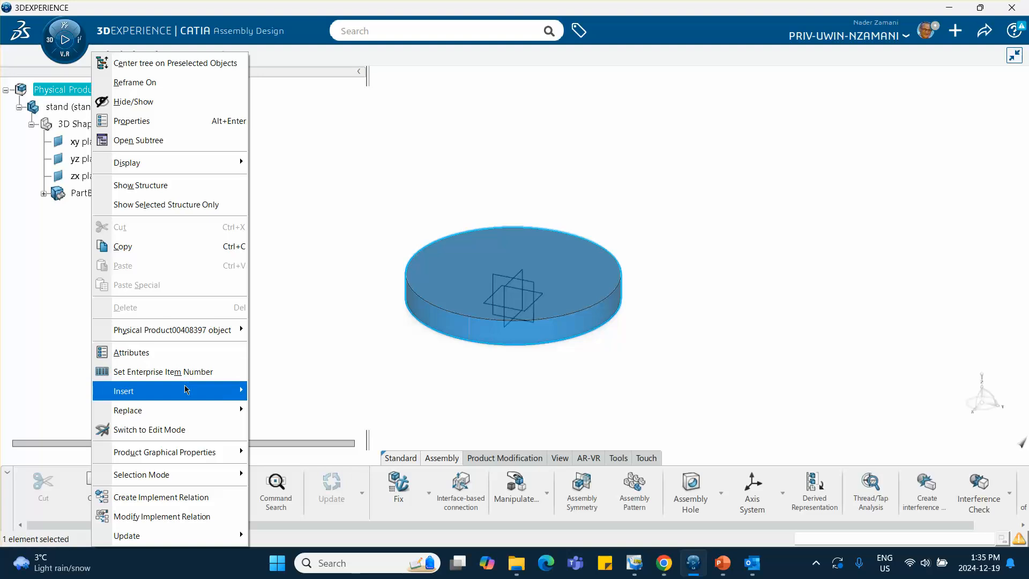
mouse_move(185, 390)
left_click(344, 134)
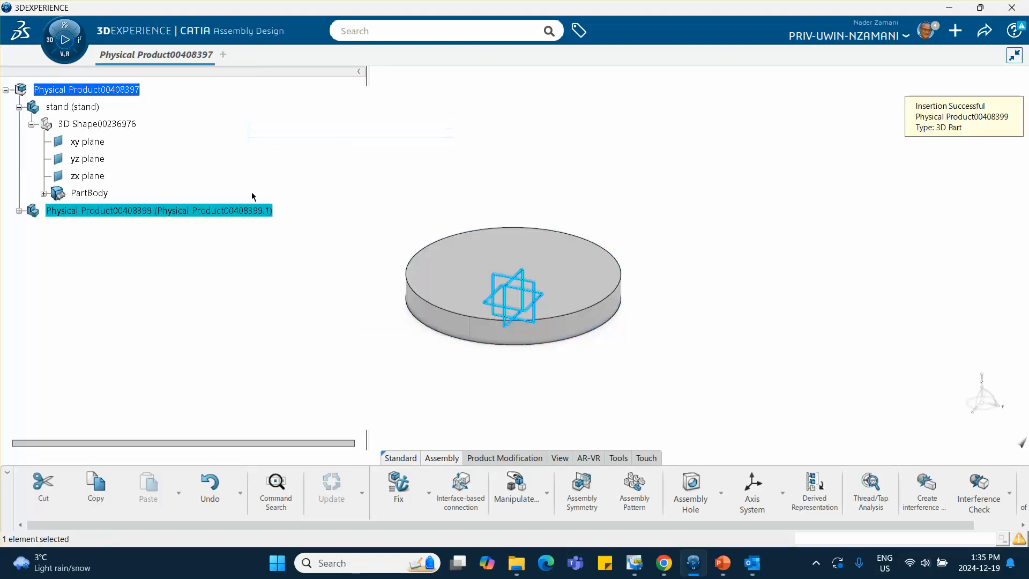
Step: Set both the title and the instance title of the newly inserted part to "disk"
right_click(115, 208)
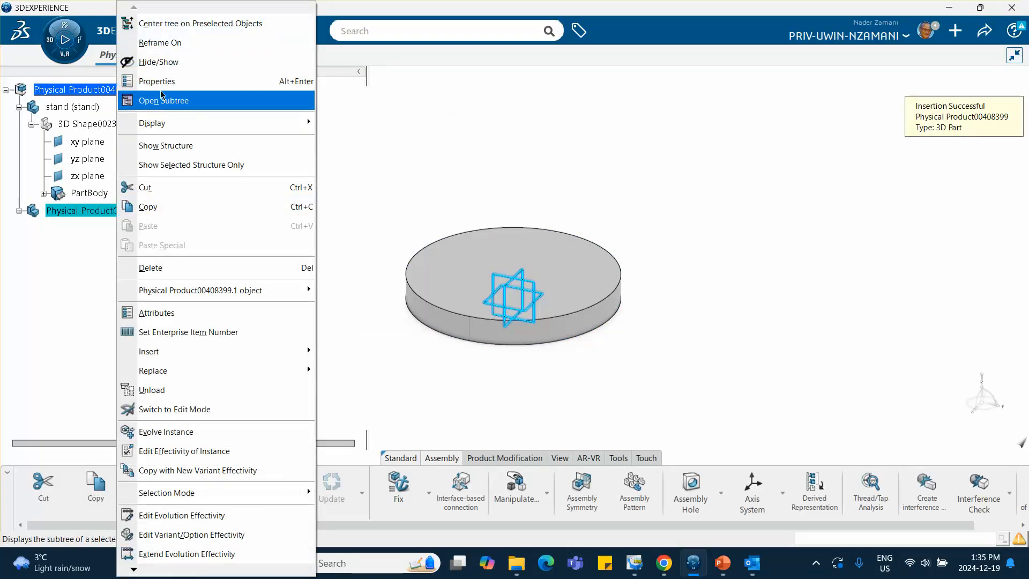
left_click(206, 83)
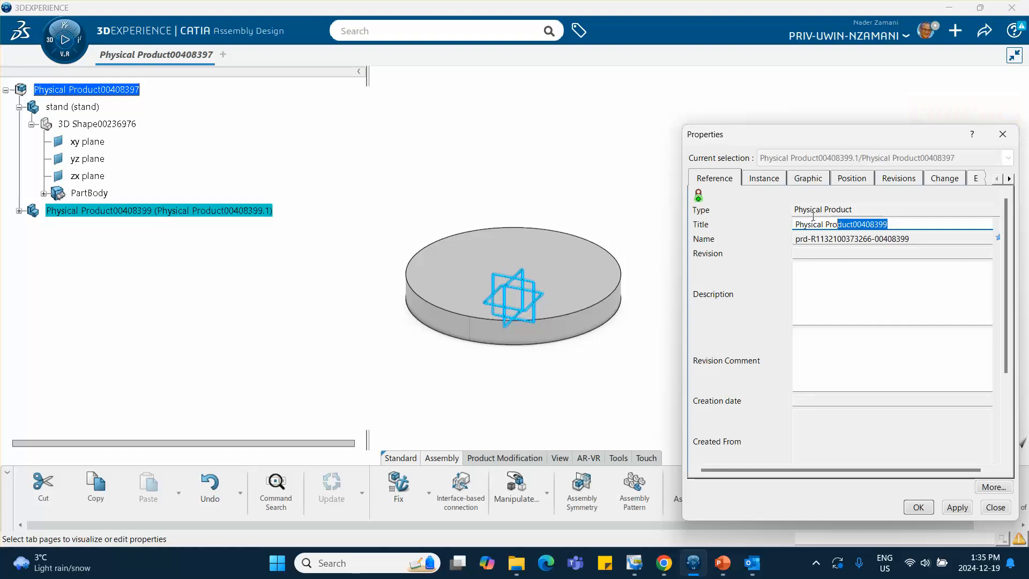
triple_click(873, 224)
type("disk")
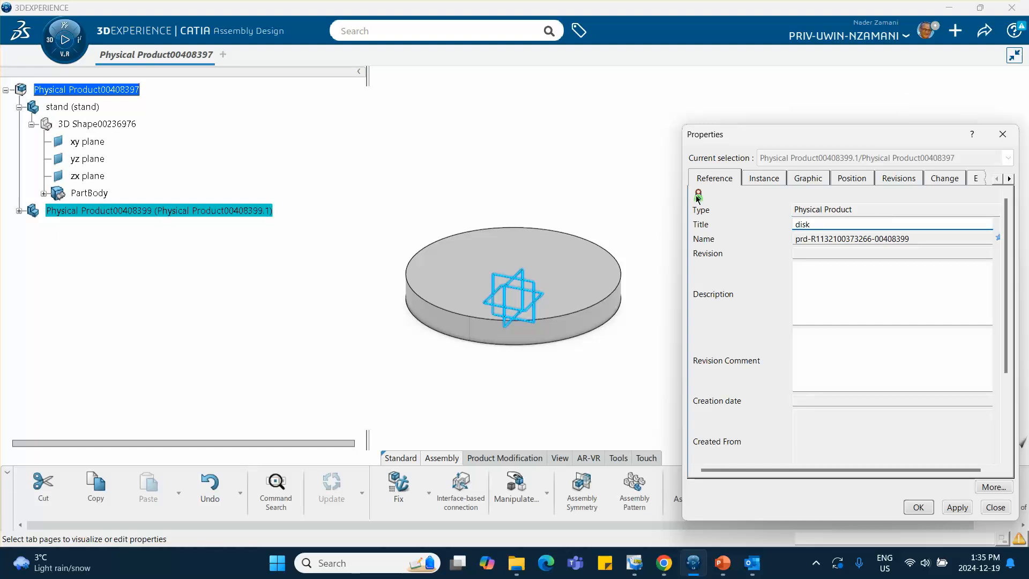
left_click(761, 178)
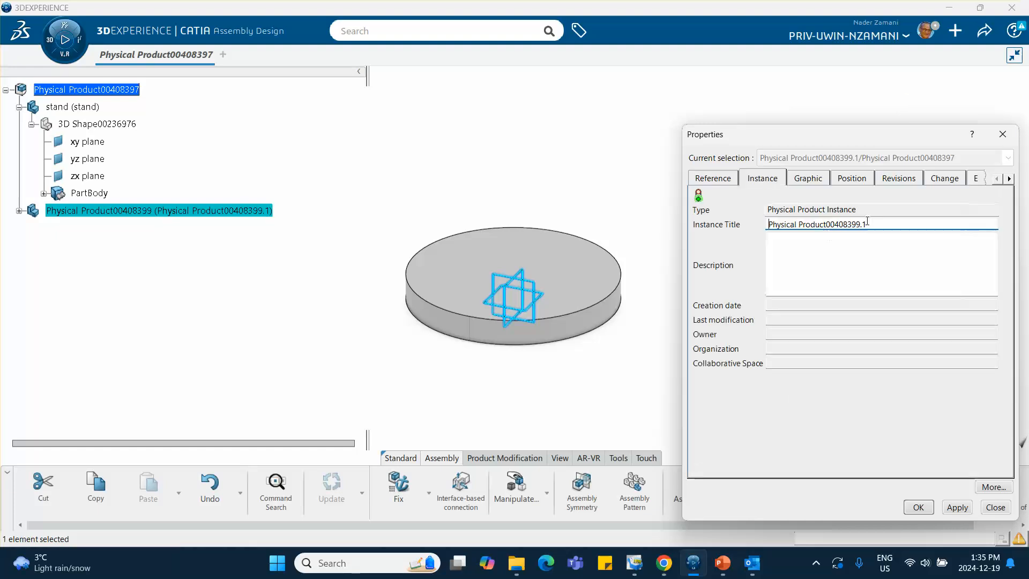
triple_click(872, 224)
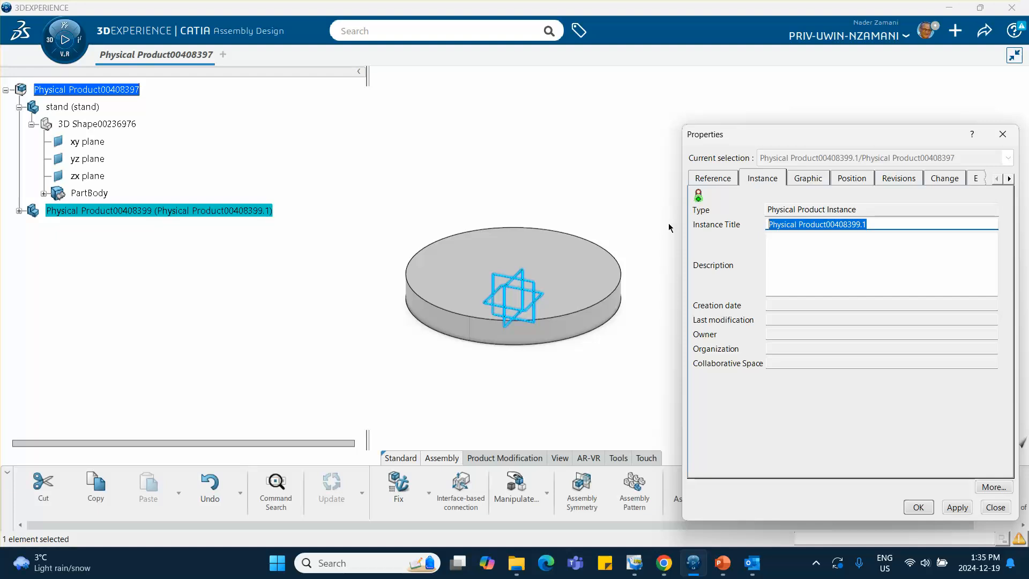
type("dis")
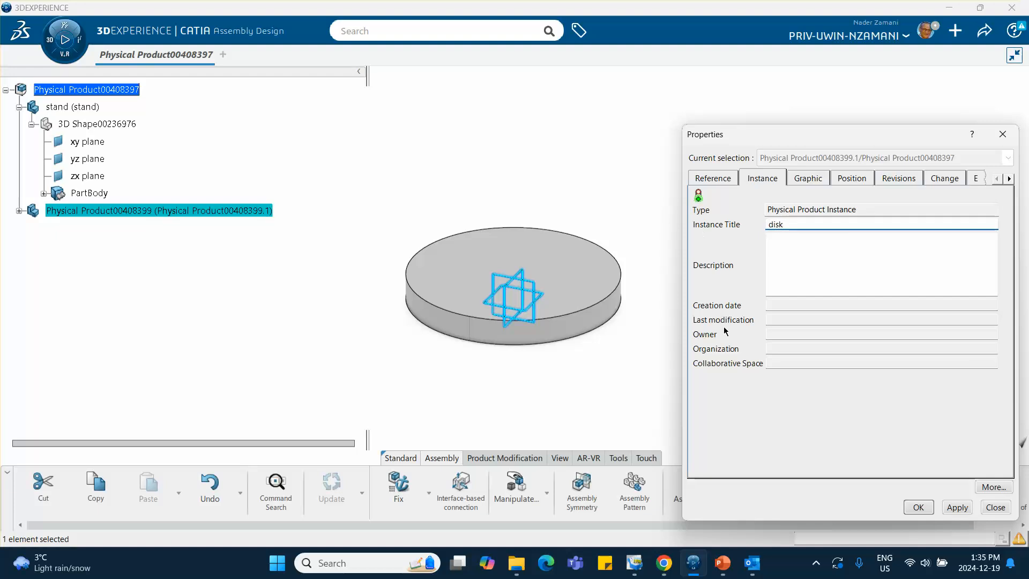
type("k")
left_click(917, 507)
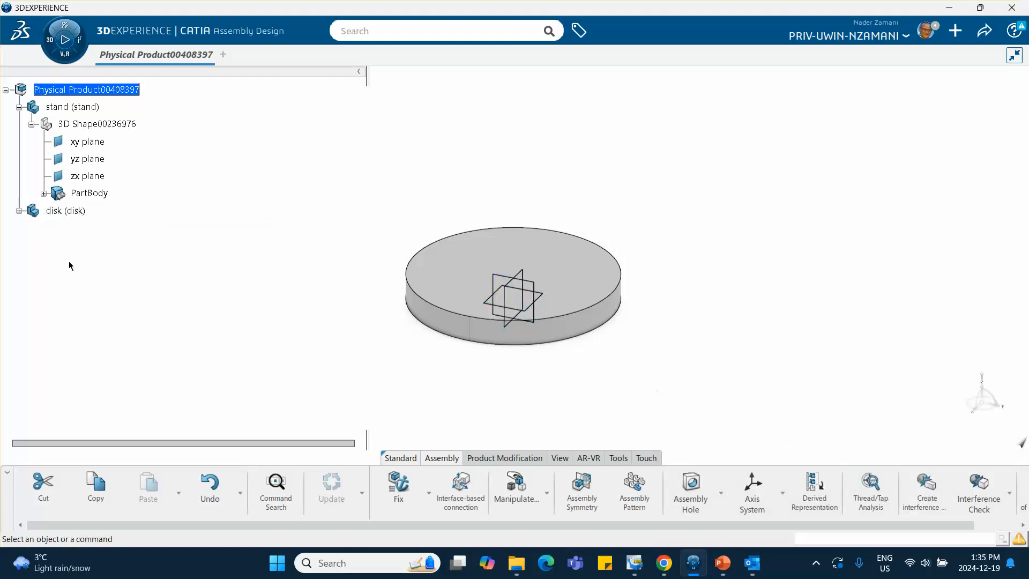
Step: In the disk's 3D shape, sketch a circle larger than the stand on the stand's top face, centred at the origin
left_click(19, 211)
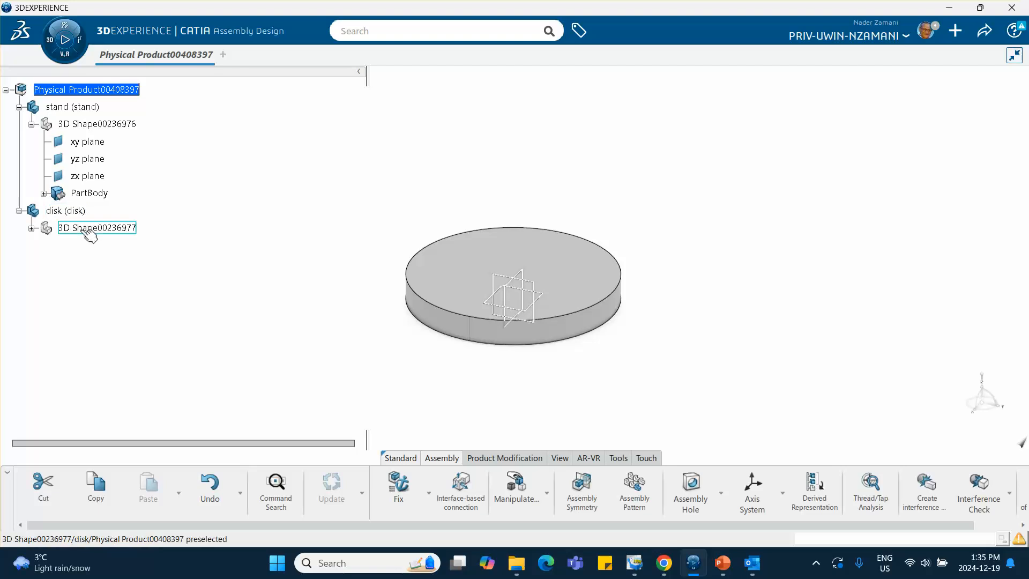
double_click(85, 229)
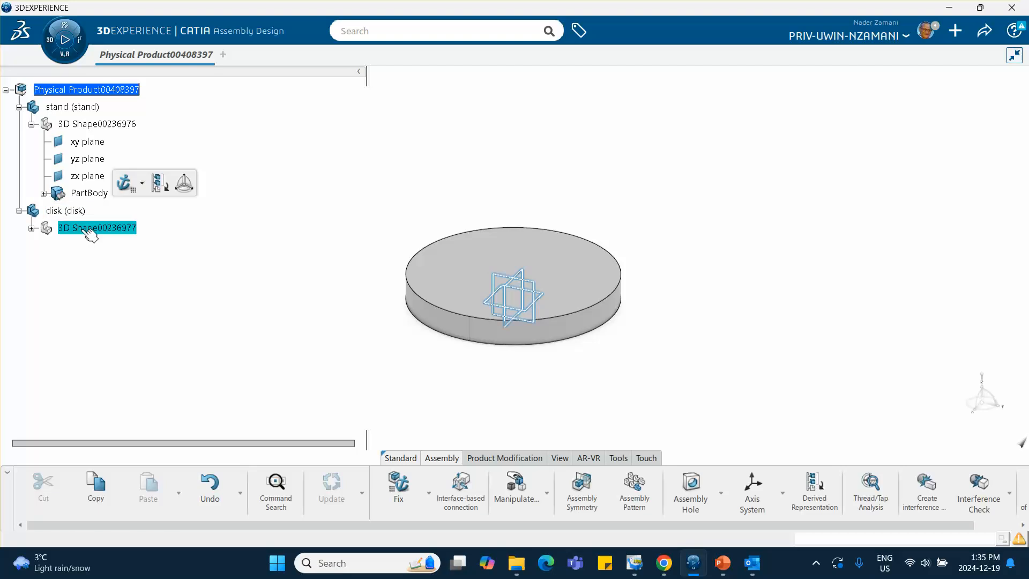
left_click(542, 275)
left_click(607, 226)
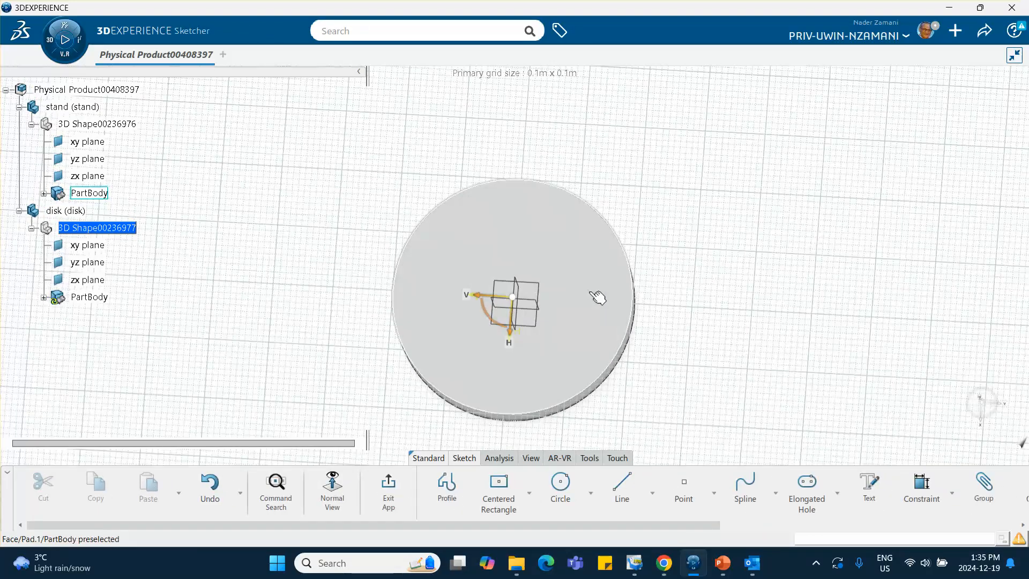
left_click(560, 484)
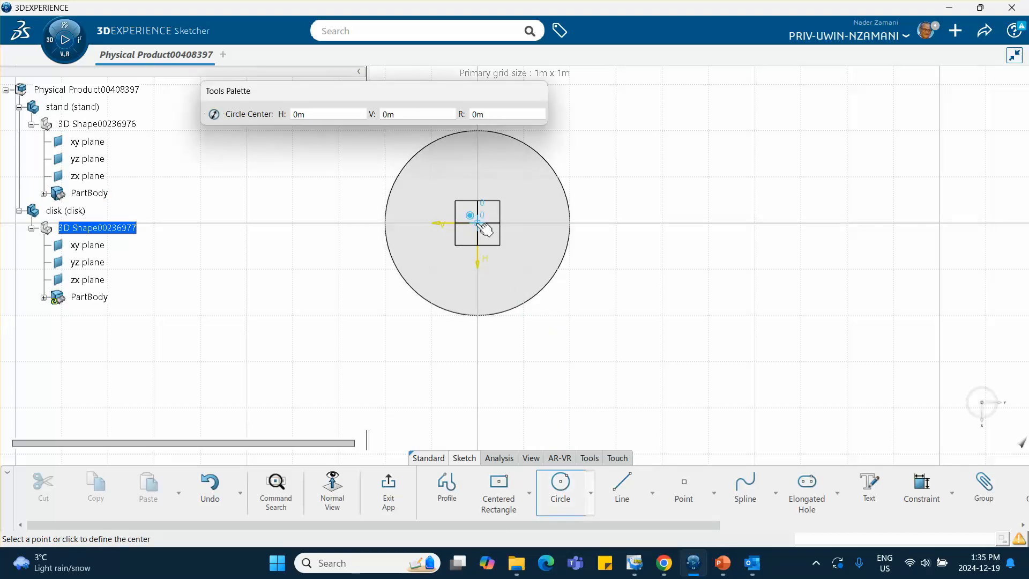
left_click(478, 222)
left_click(649, 316)
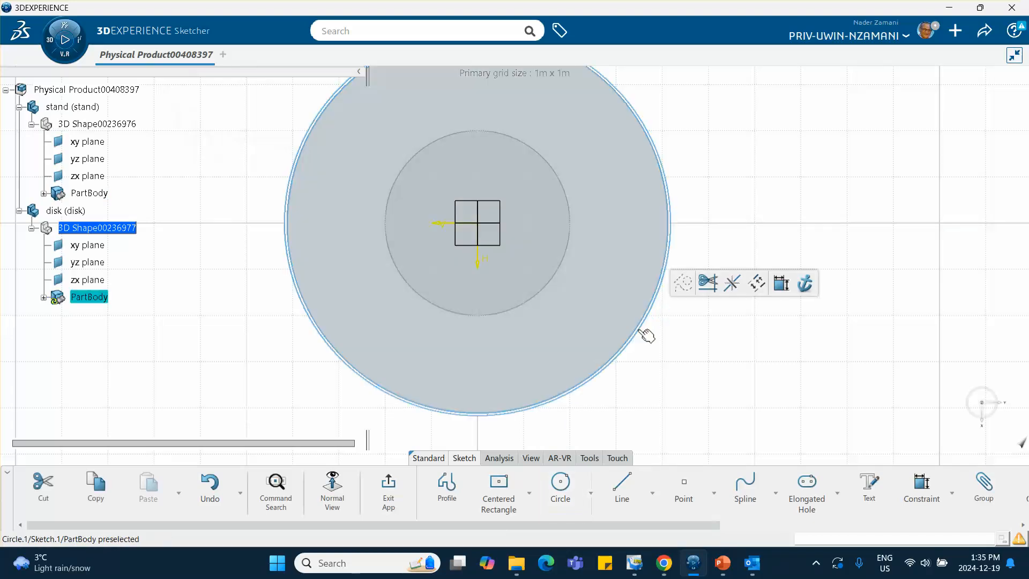
Step: Dimension the disk circle's diameter at 0.5 m and exit the sketch
left_click(782, 284)
left_click(762, 213)
type("0.5")
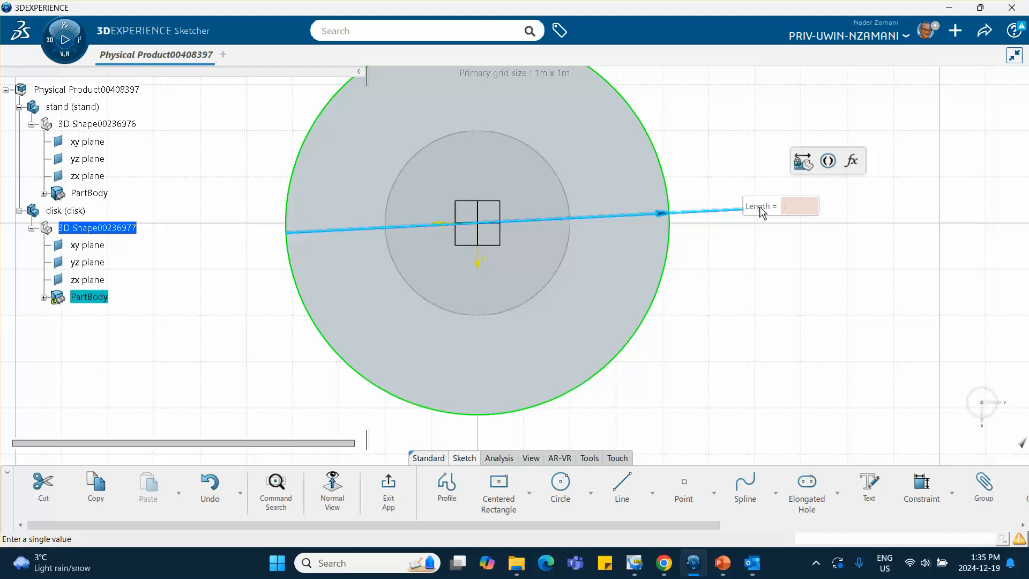
key("Return")
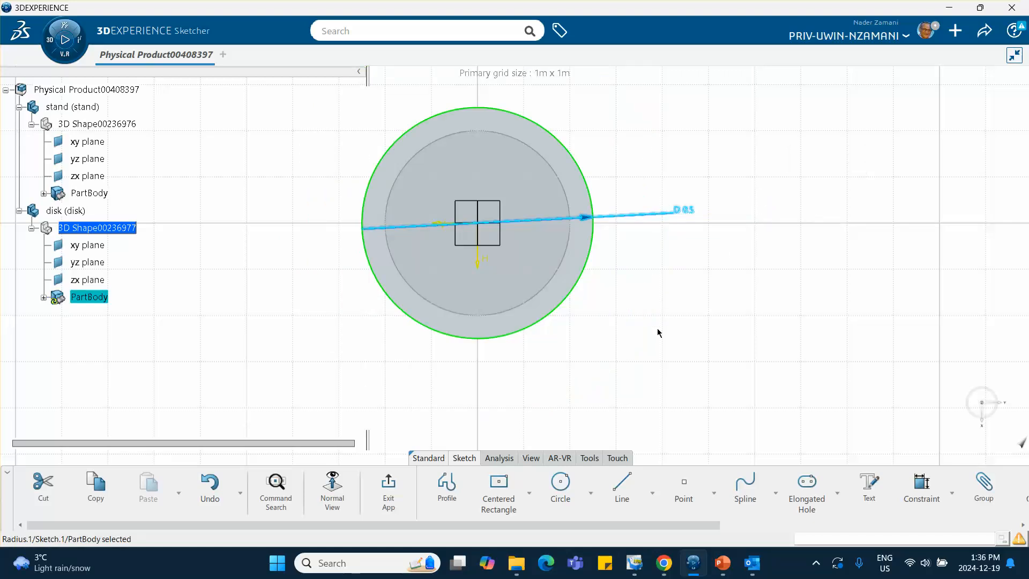
left_click(390, 482)
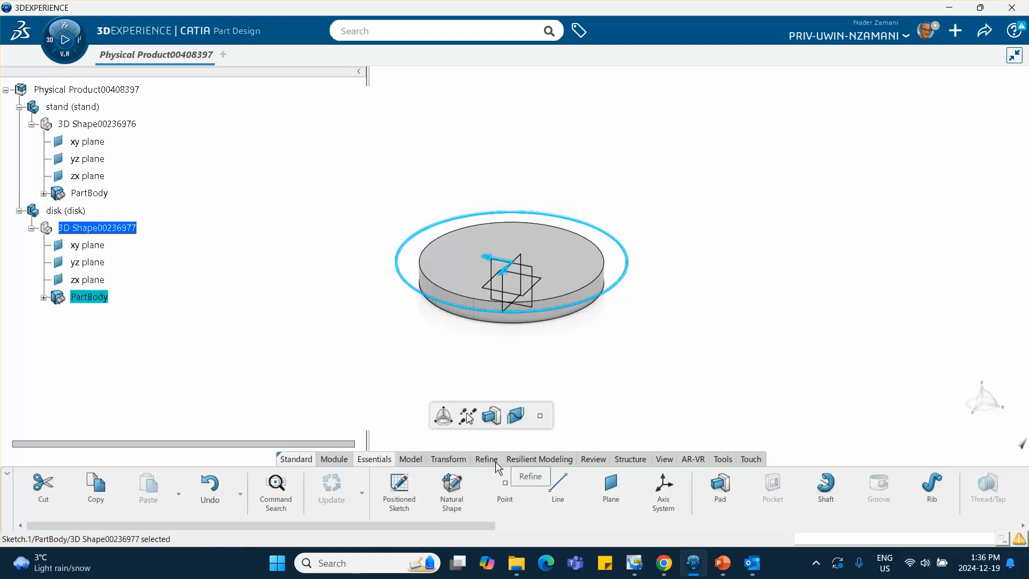
Step: Extrude the disk's circle sketch as a pad with a length of 0.1 m
left_click(490, 415)
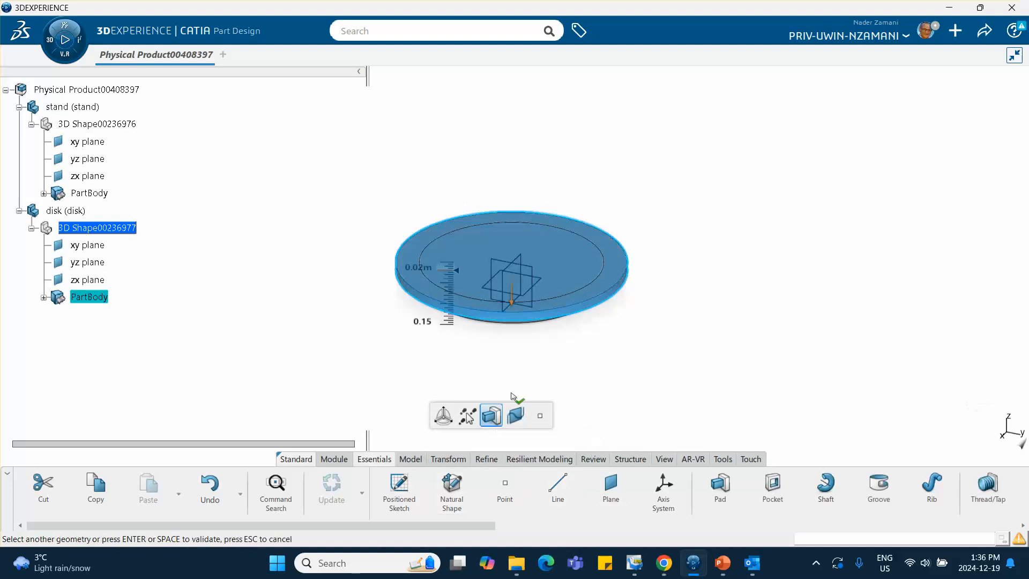
left_click(425, 270)
type(".1")
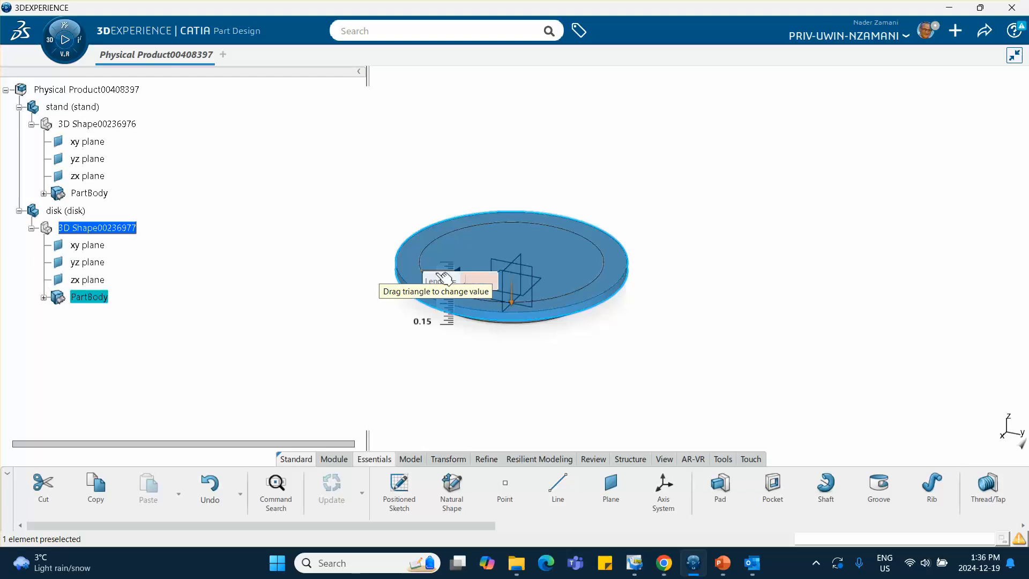
key("Return")
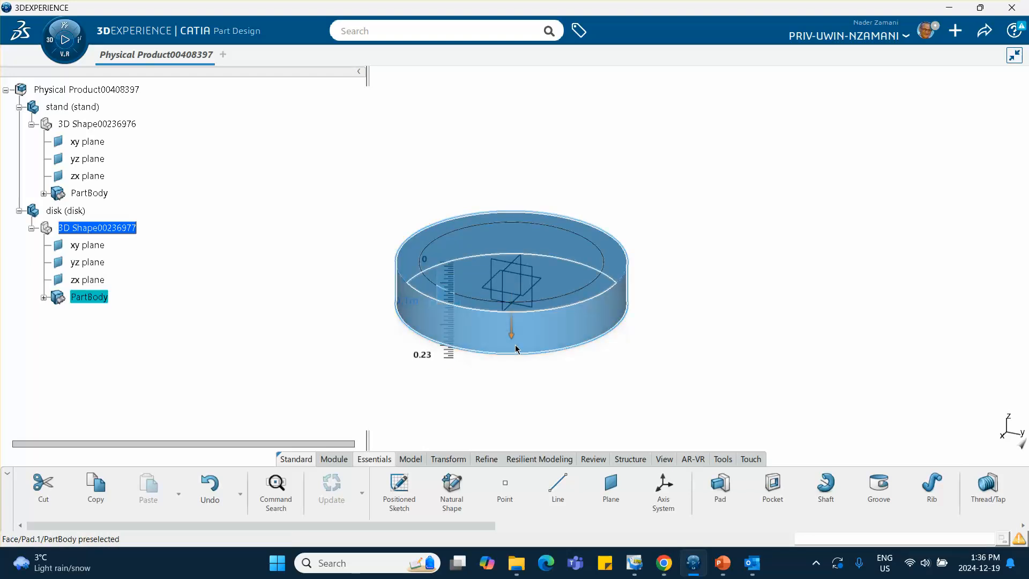
left_click(524, 376)
Step: Reverse the disk pad's direction so it extends upward from the stand's top face
double_click(558, 337)
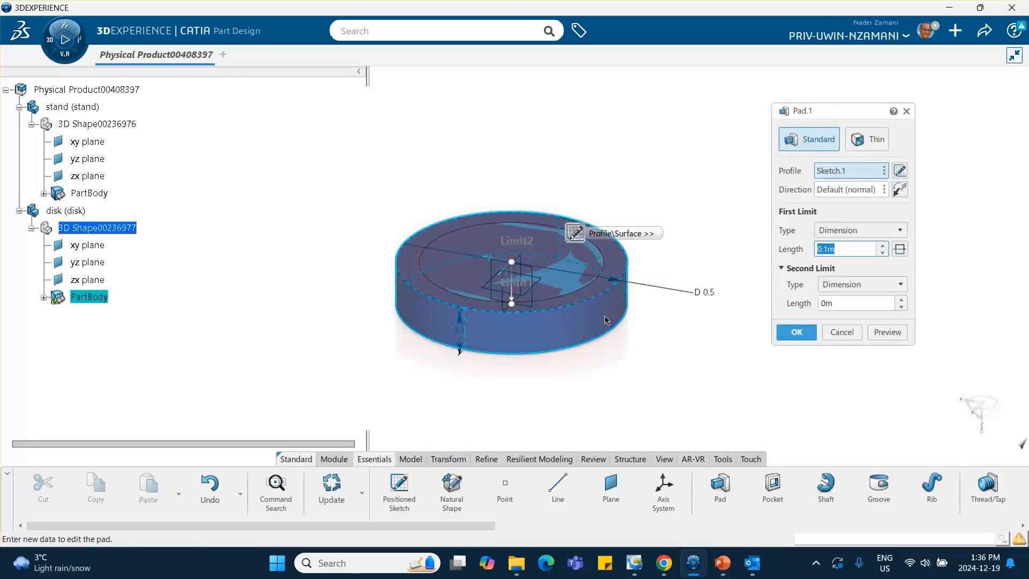
left_click(900, 190)
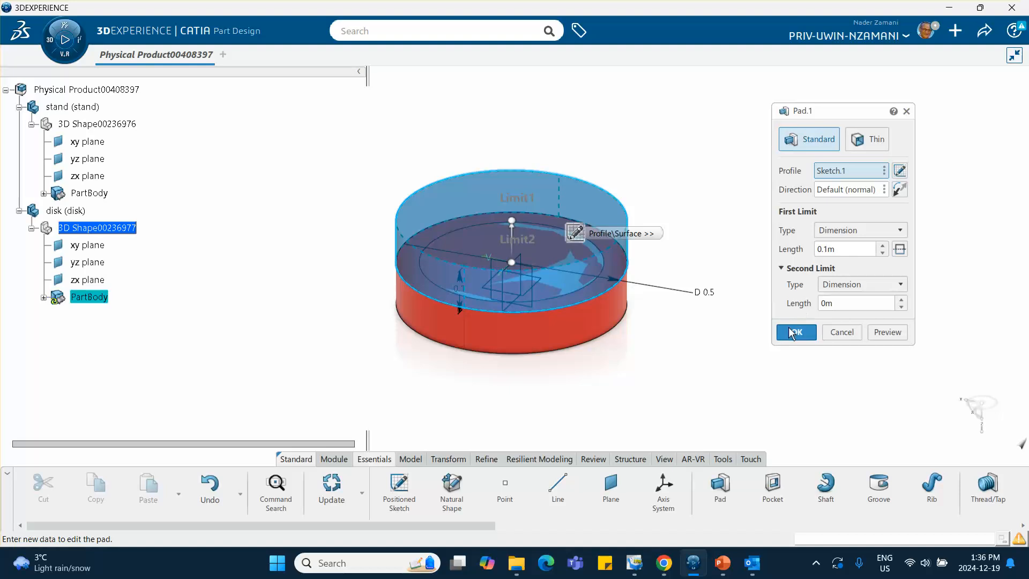
left_click(794, 331)
left_click(783, 338)
middle_click_drag(604, 363, 480, 272)
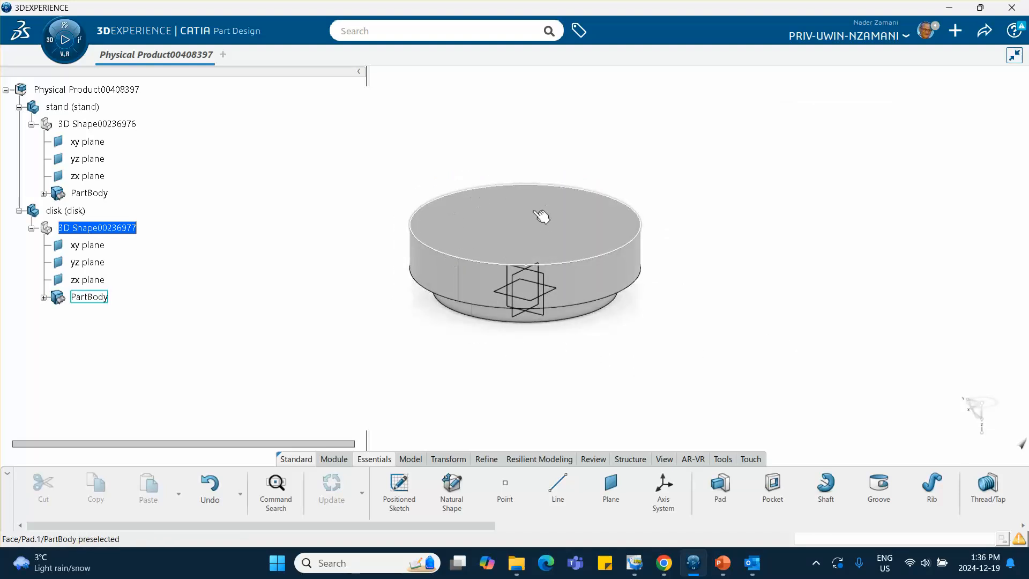
Step: Switch to PowerPoint to review the disk's dimensions slide and return to the root product's assembly level in 3DEXPERIENCE
left_click(720, 562)
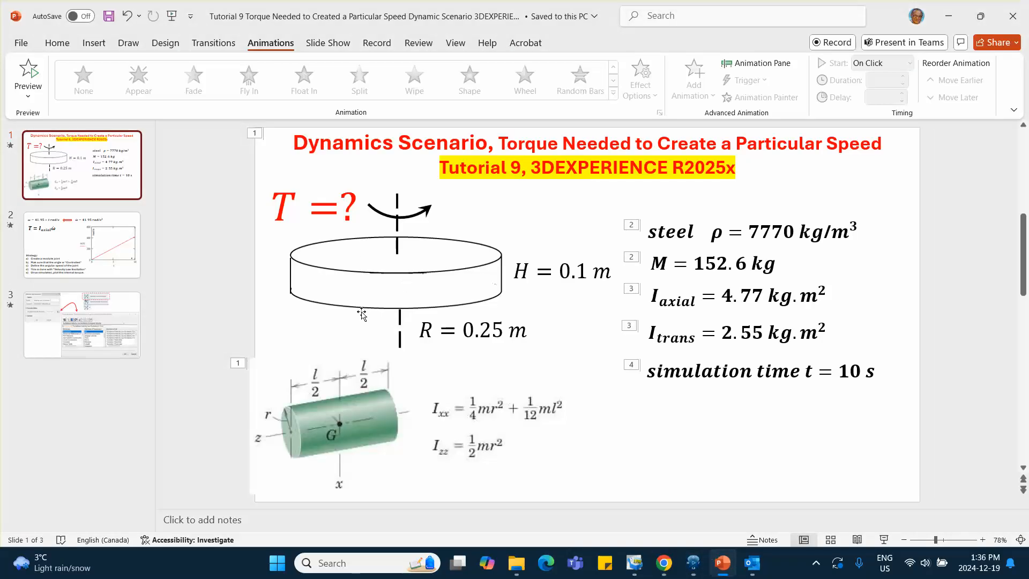
left_click(949, 16)
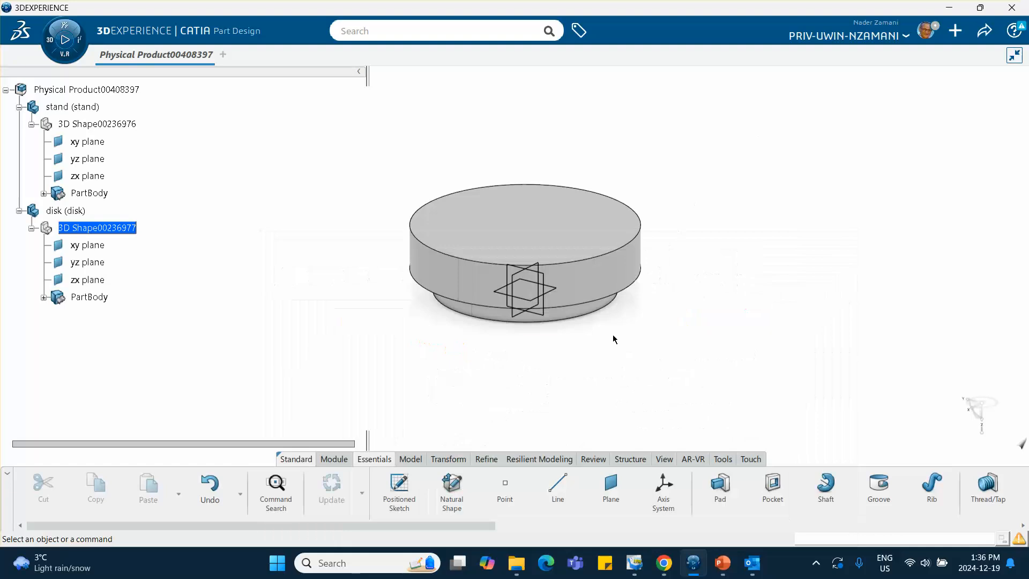
double_click(68, 89)
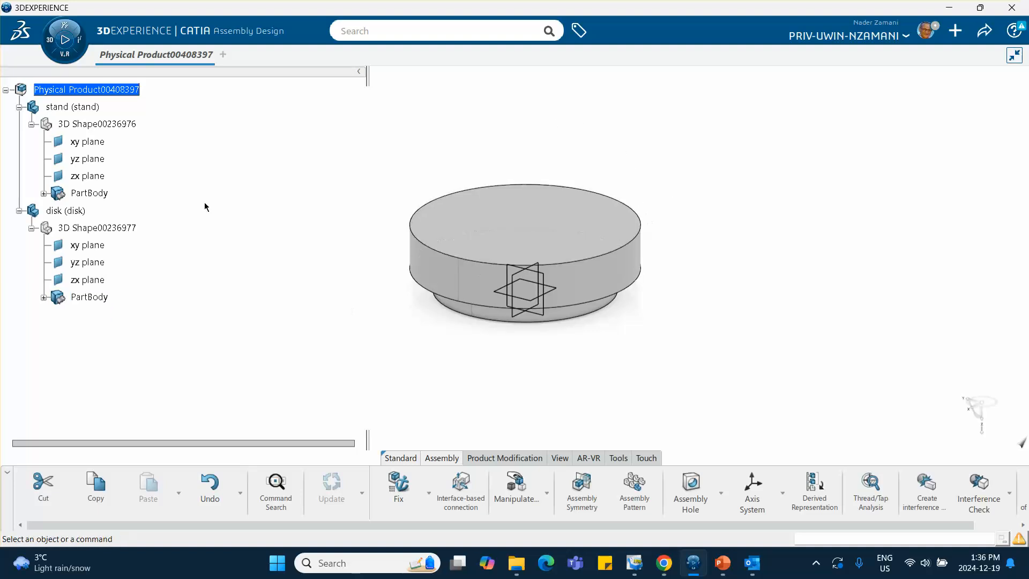
Step: In the disk's 3D shape, create an On curve point on the disk's top circular edge, about 1.12 m along it
left_click(92, 229)
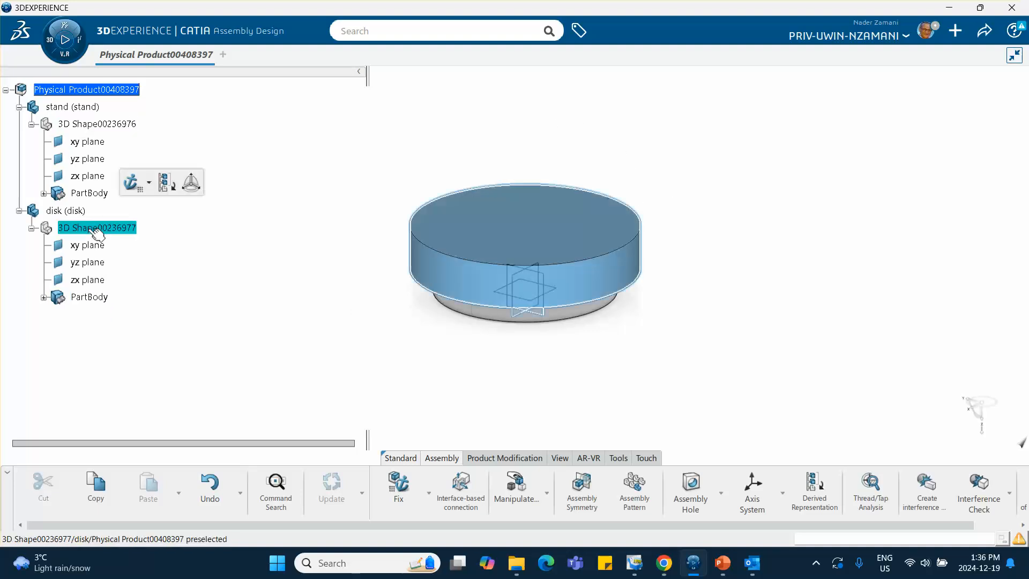
double_click(97, 230)
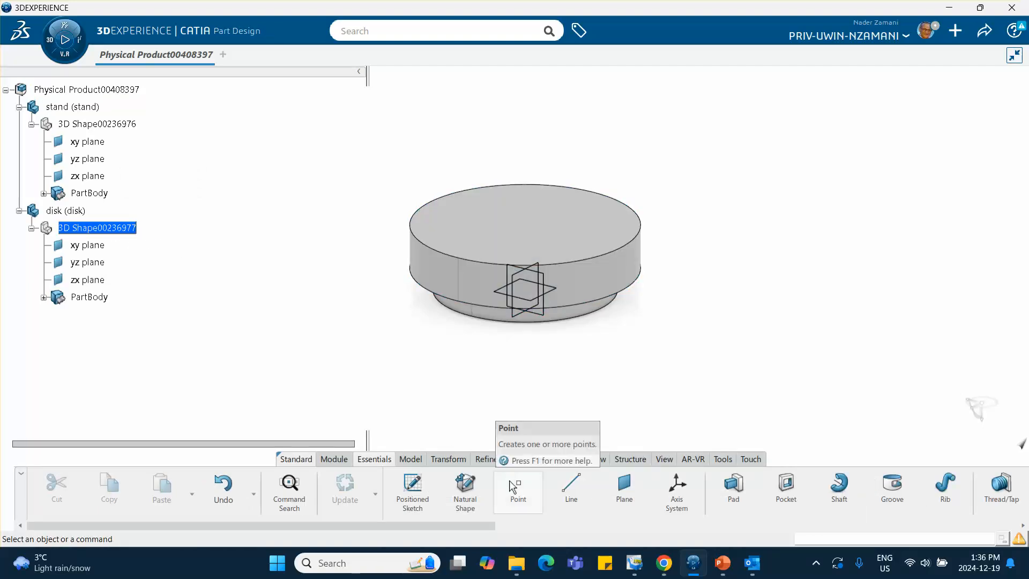
left_click(516, 486)
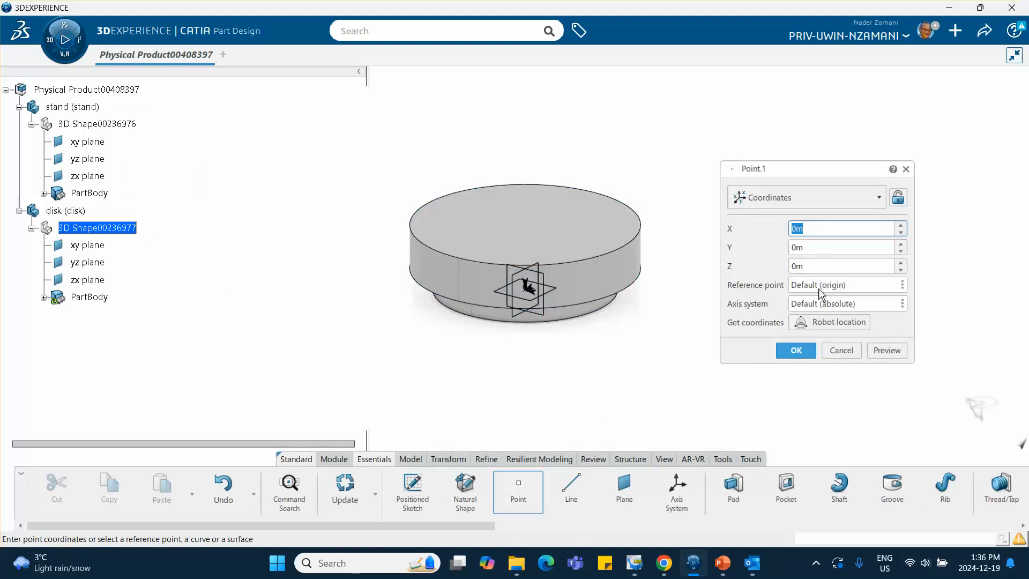
left_click(799, 197)
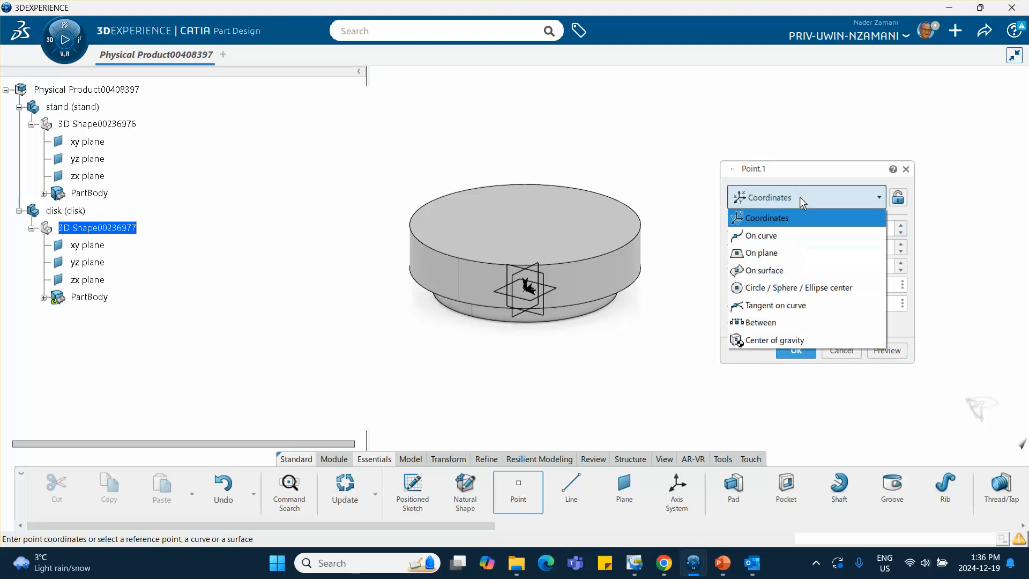
left_click(762, 234)
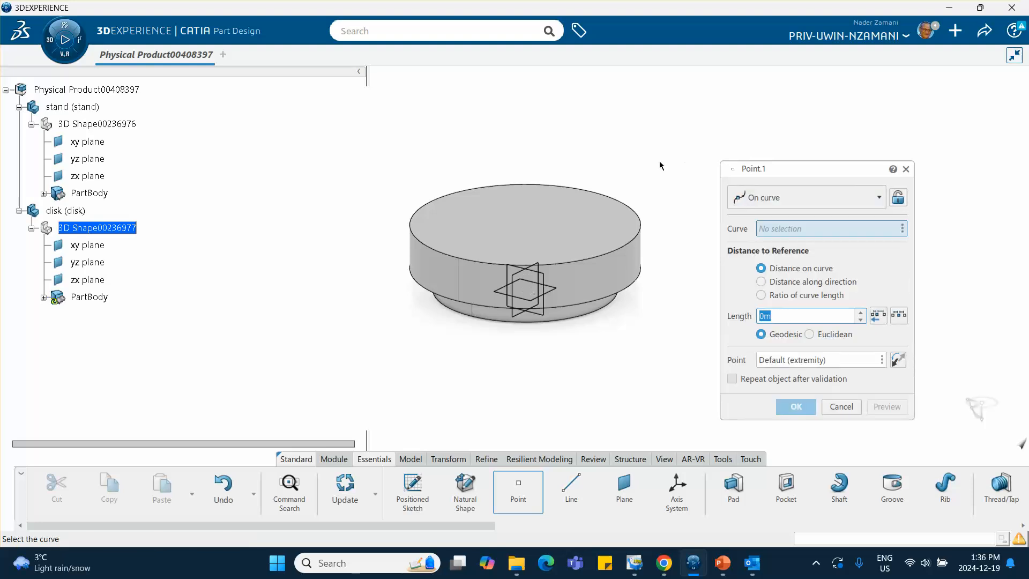
left_click(632, 210)
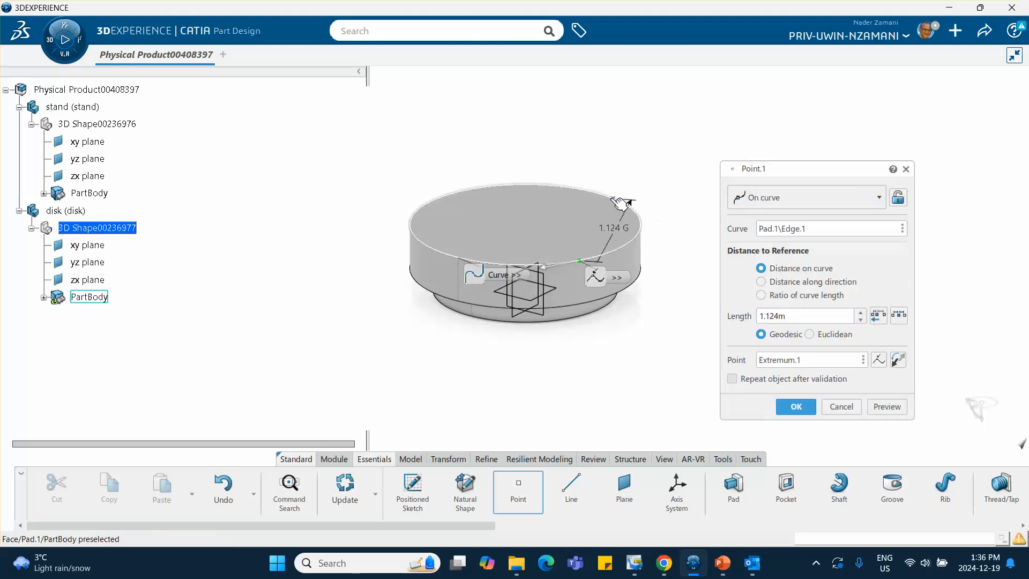
left_click(612, 199)
left_click(795, 405)
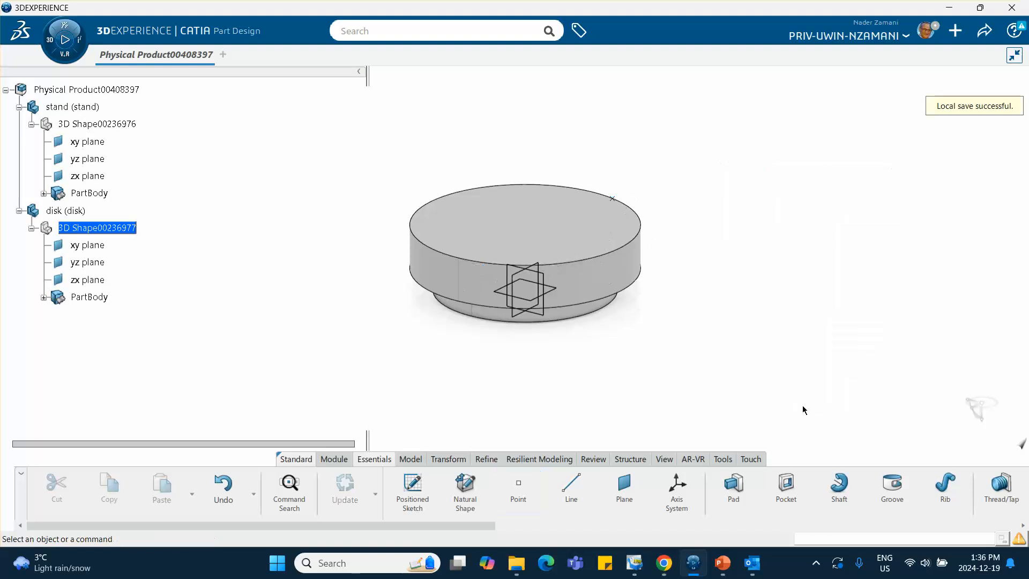
Step: Return to the root product's assembly level and collapse the stand and disk branches of the tree
double_click(99, 90)
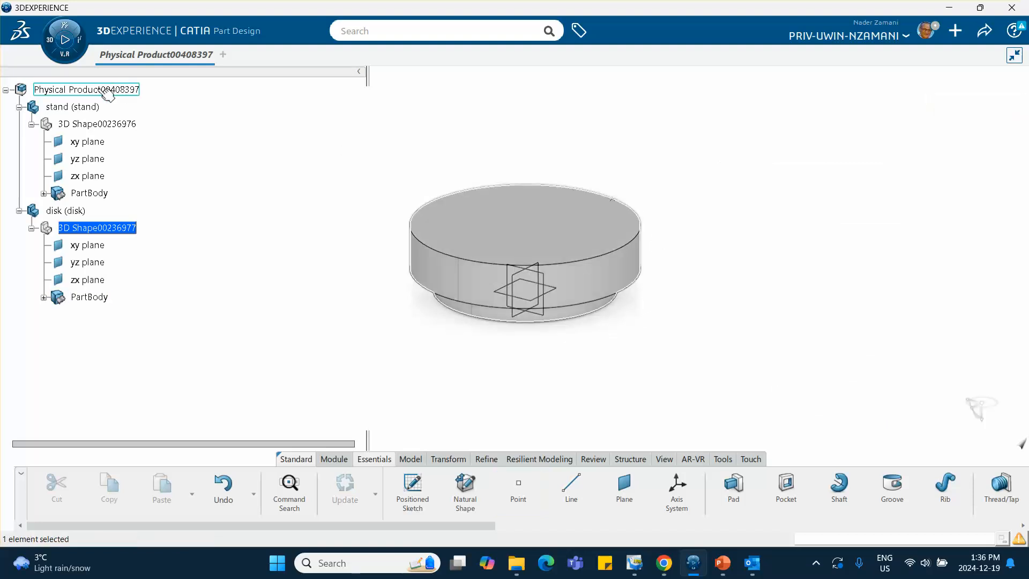
left_click(7, 92)
left_click(7, 91)
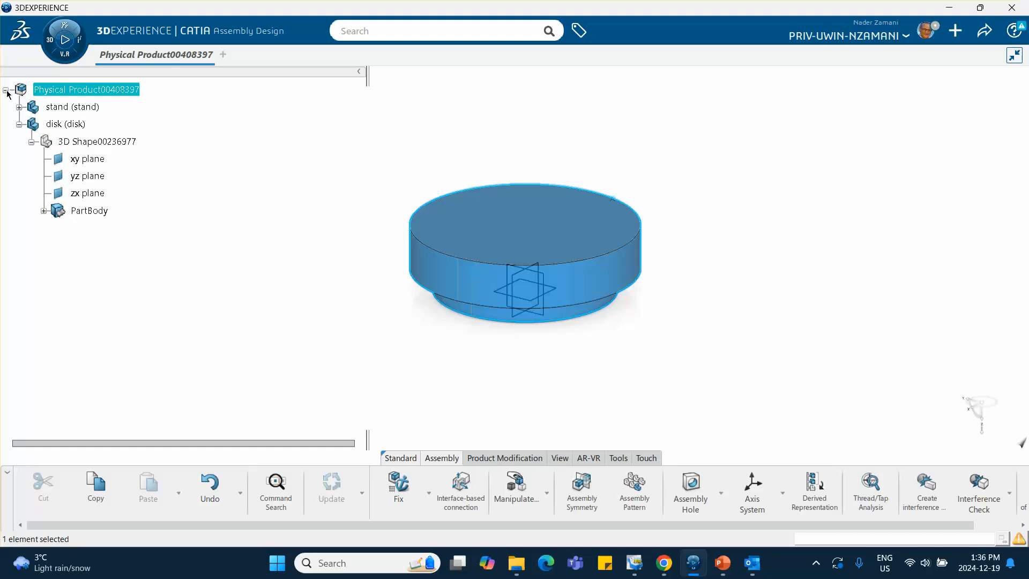
left_click(20, 125)
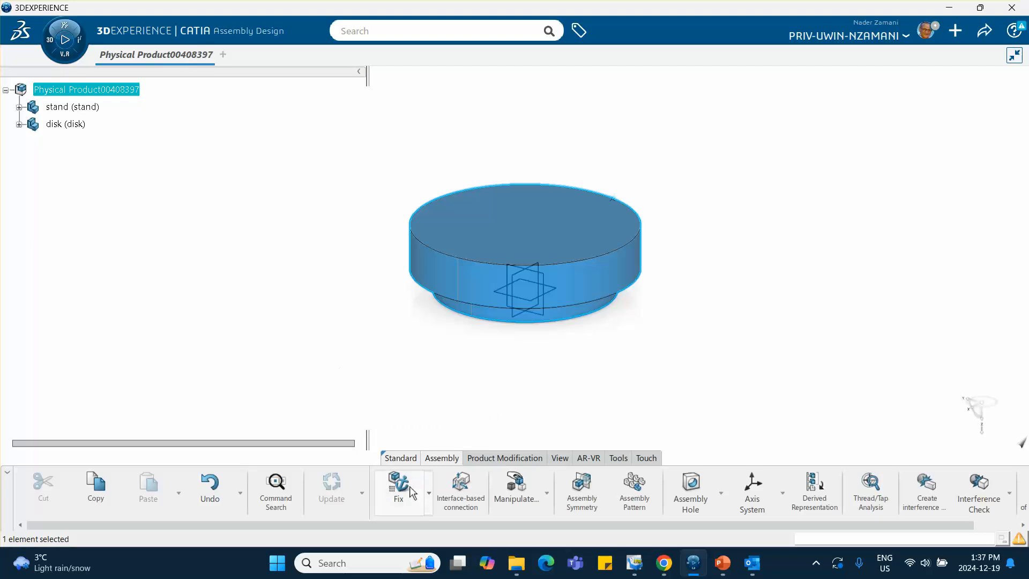
Step: Fix the stand in the assembly
left_click(93, 107)
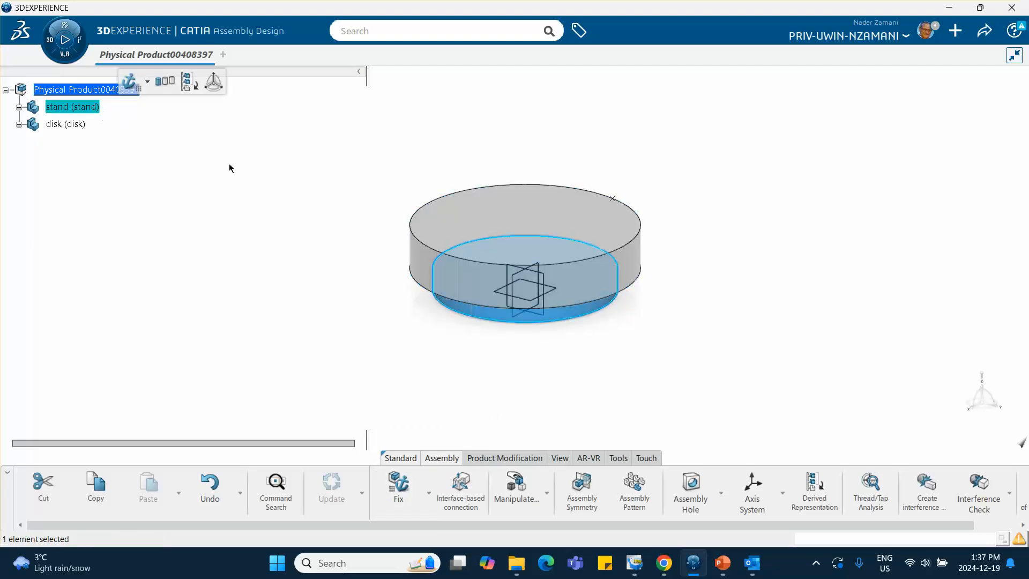
left_click(261, 267)
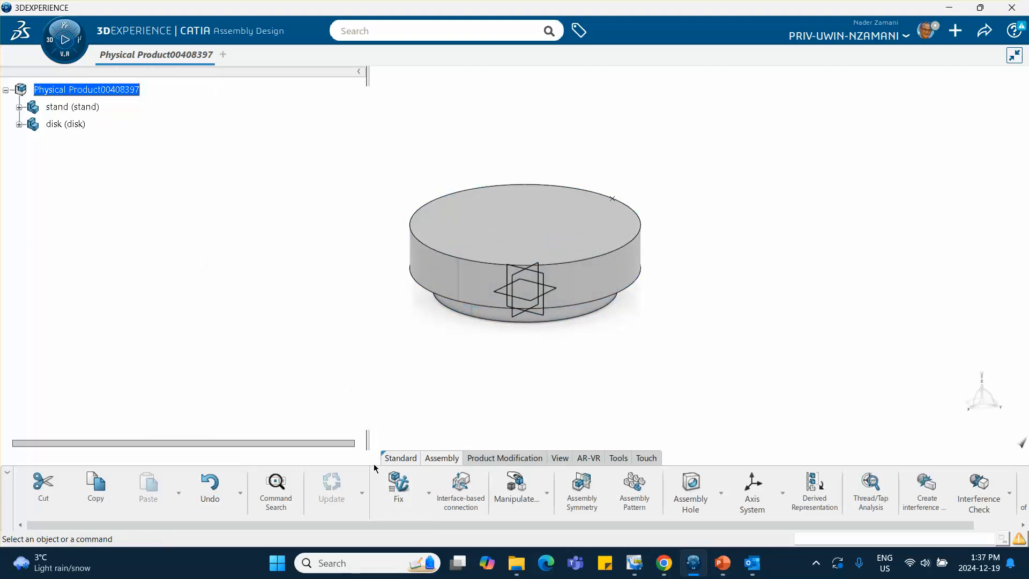
left_click(398, 487)
left_click(96, 107)
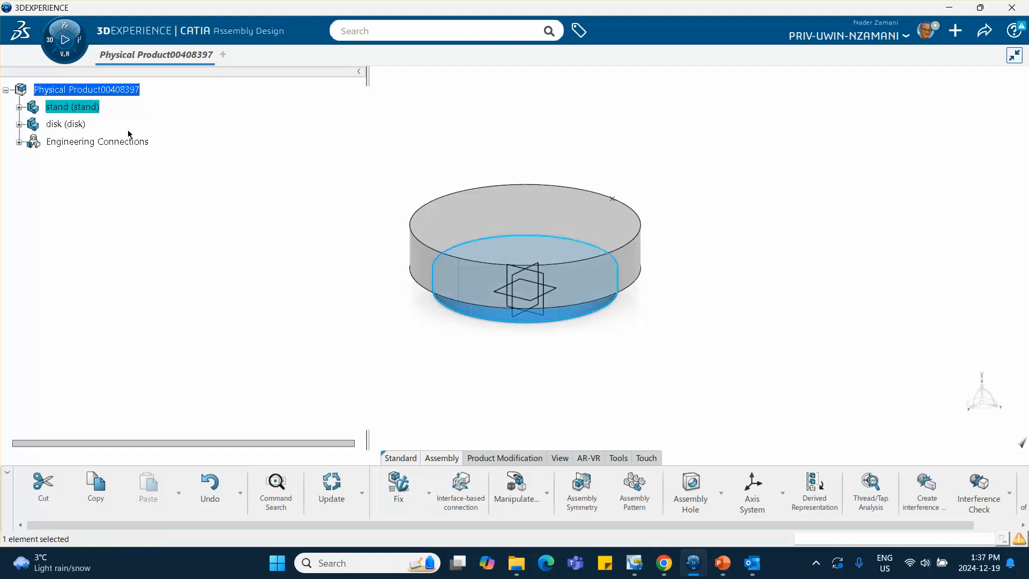
left_click(209, 207)
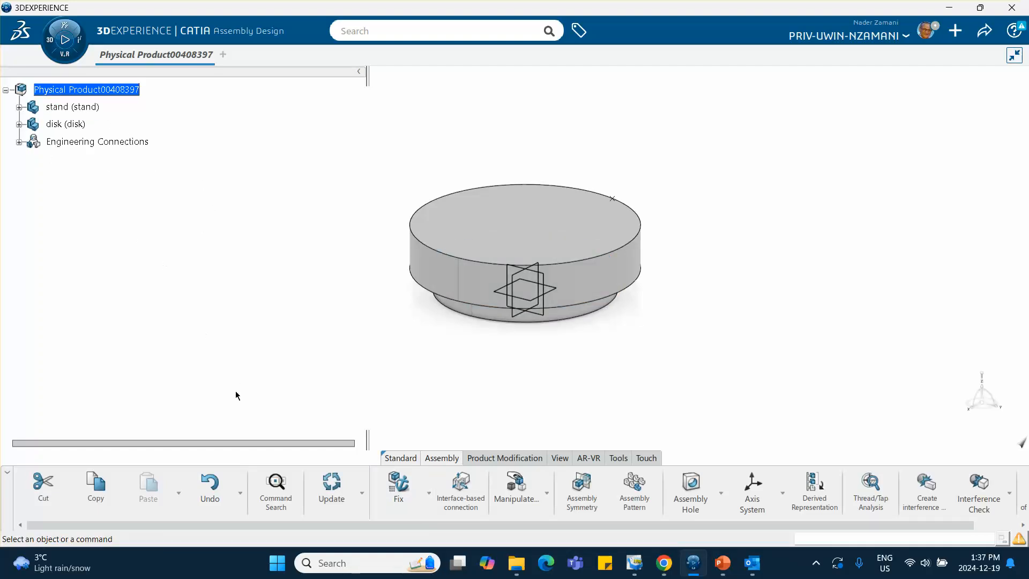
Step: Start a revolute connection with the axis coincidence, face coincidence and plane angle template, making the disk and stand axes coincident
left_click(429, 493)
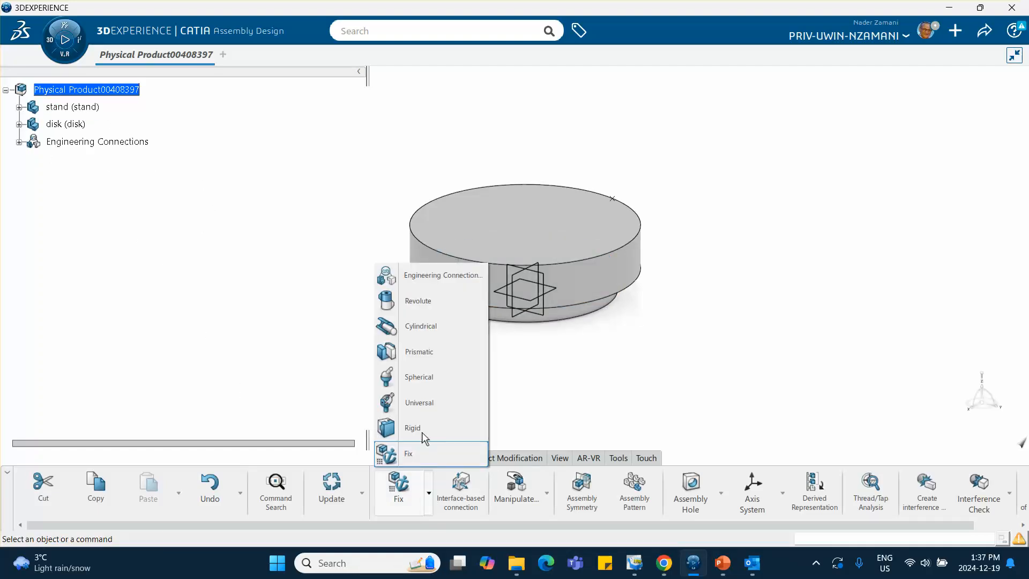
left_click(411, 306)
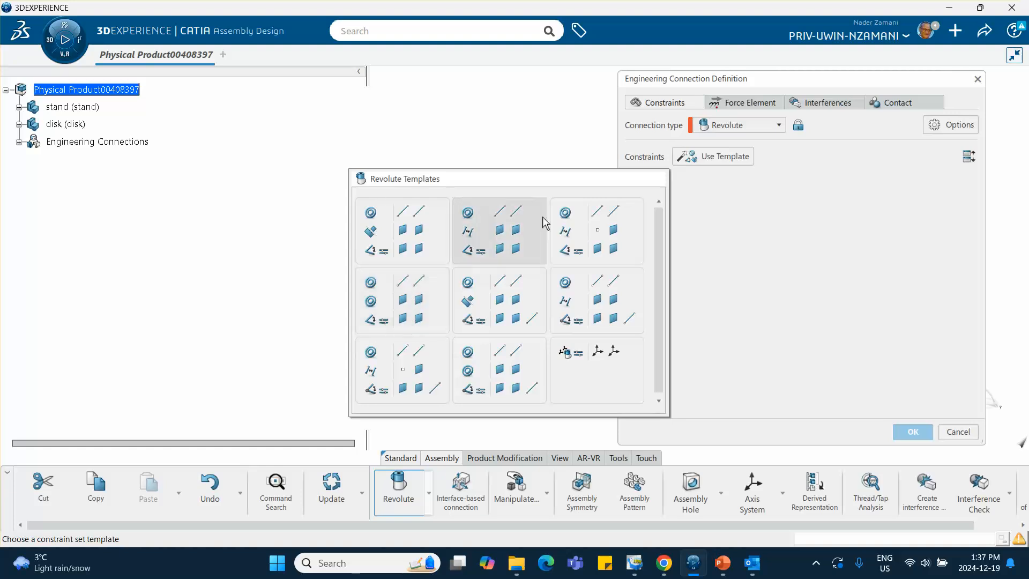
left_click(375, 306)
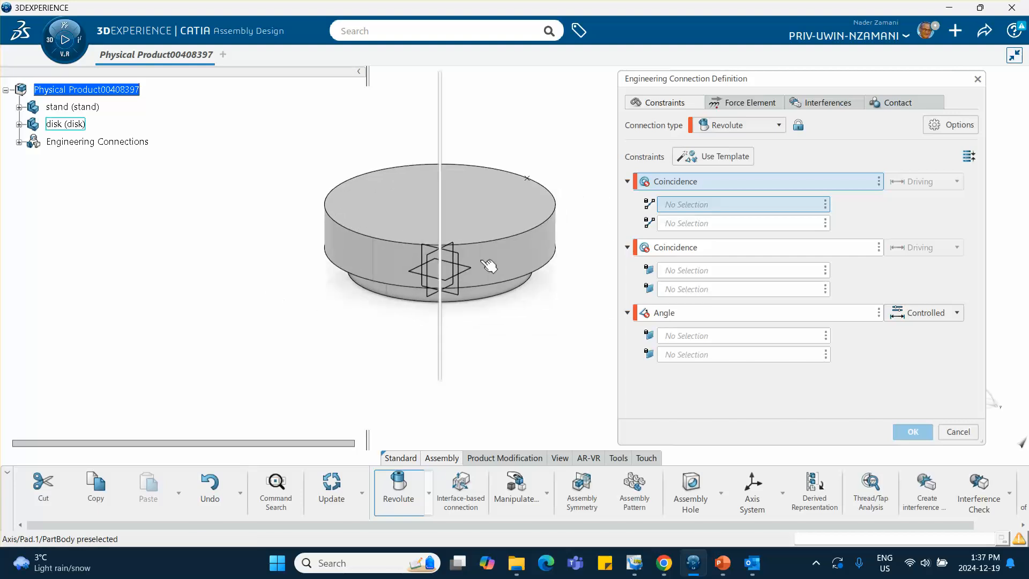
left_click(474, 292)
left_click(481, 294)
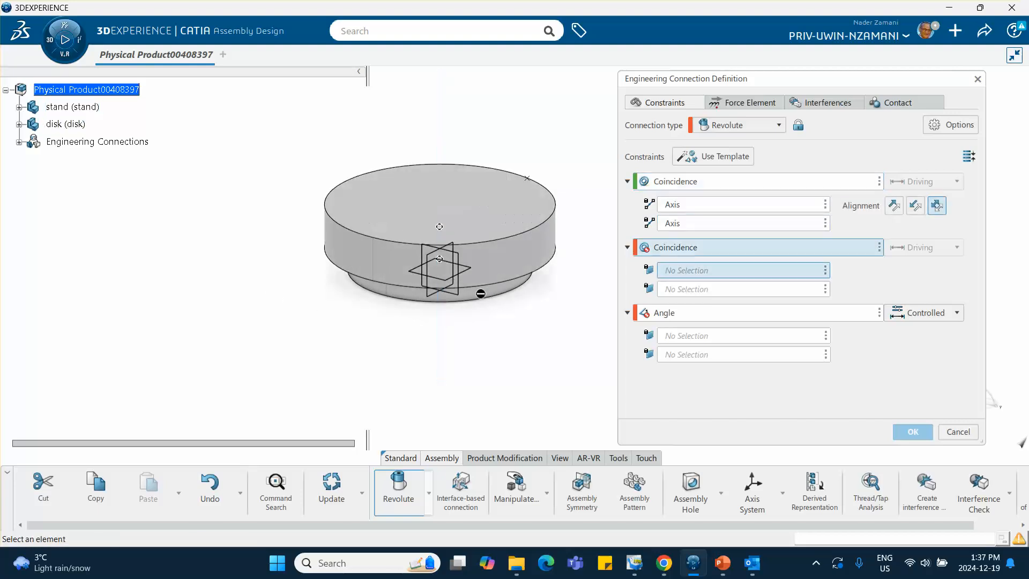
Step: Set the revolute connection's second coincidence between the disk's bottom face and the stand's top face
middle_click_drag(477, 304, 454, 82)
left_click(485, 276)
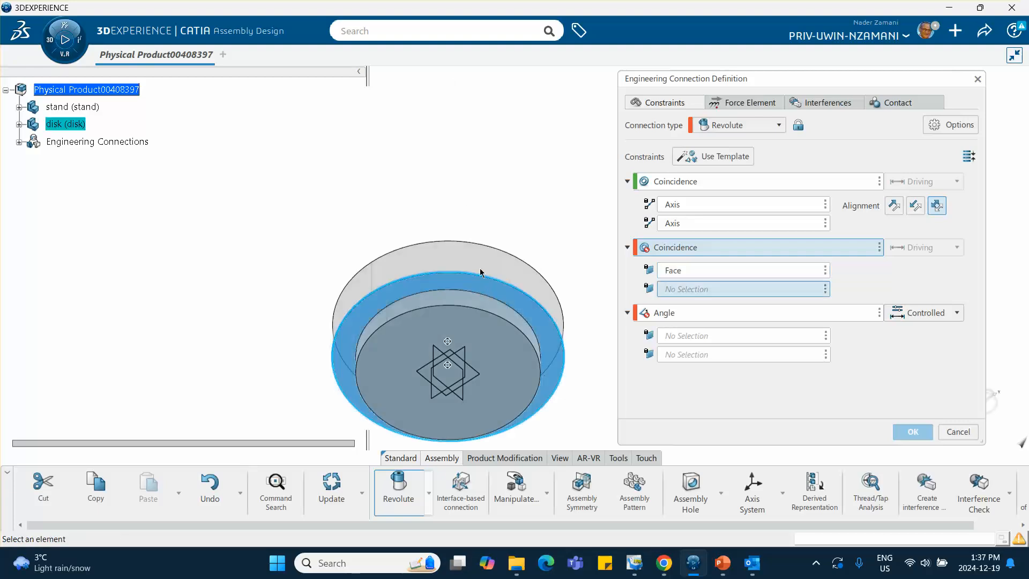
middle_click_drag(480, 271, 469, 434)
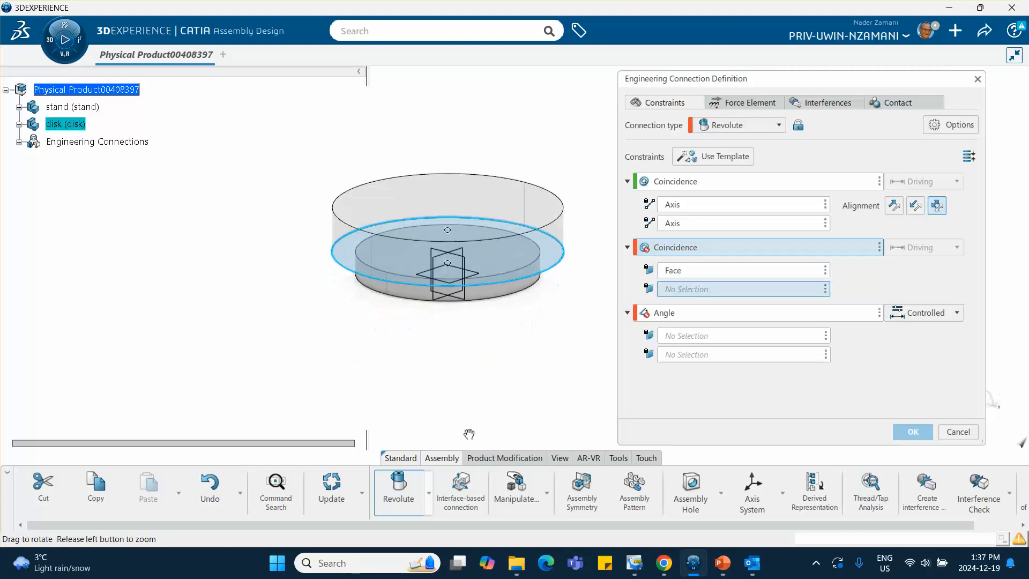
left_click(485, 234)
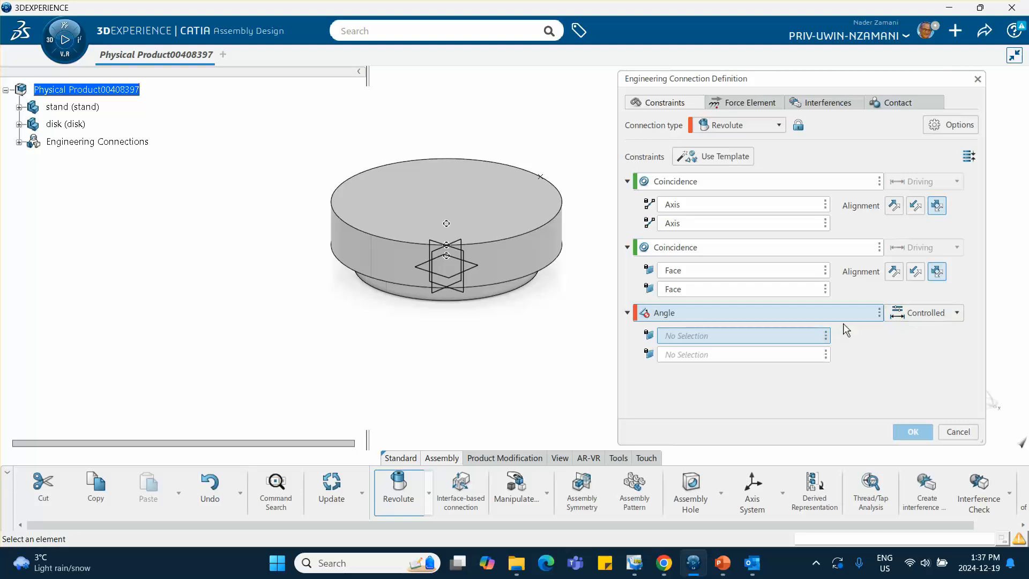
Step: Switch to PowerPoint to review the strategy for the controlled revolute joint on slide 2 and return to 3DEXPERIENCE
mouse_move(476, 387)
middle_mouse_down()
mouse_move(471, 378)
mouse_move(472, 388)
middle_mouse_up()
left_click(722, 562)
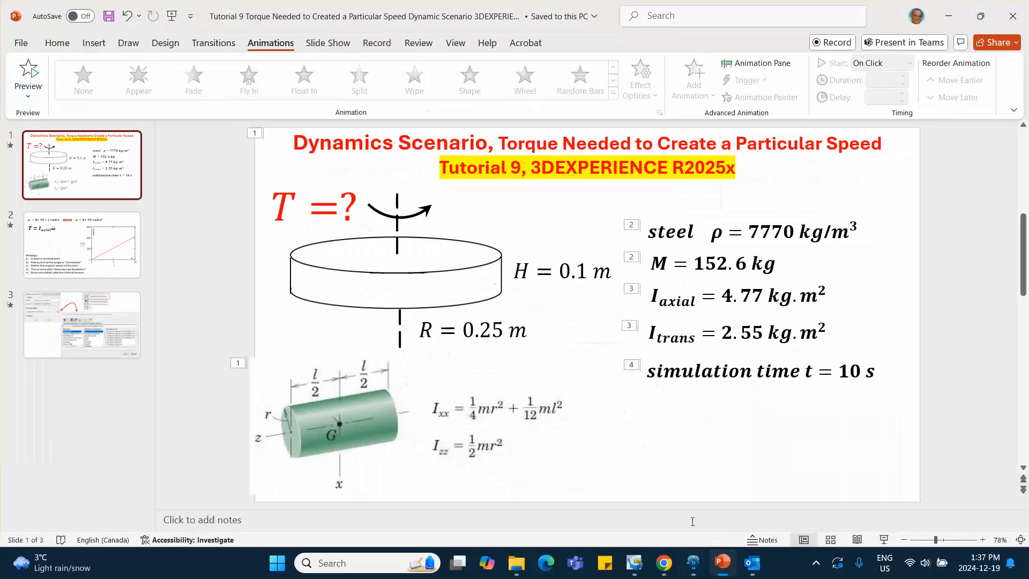
left_click(64, 245)
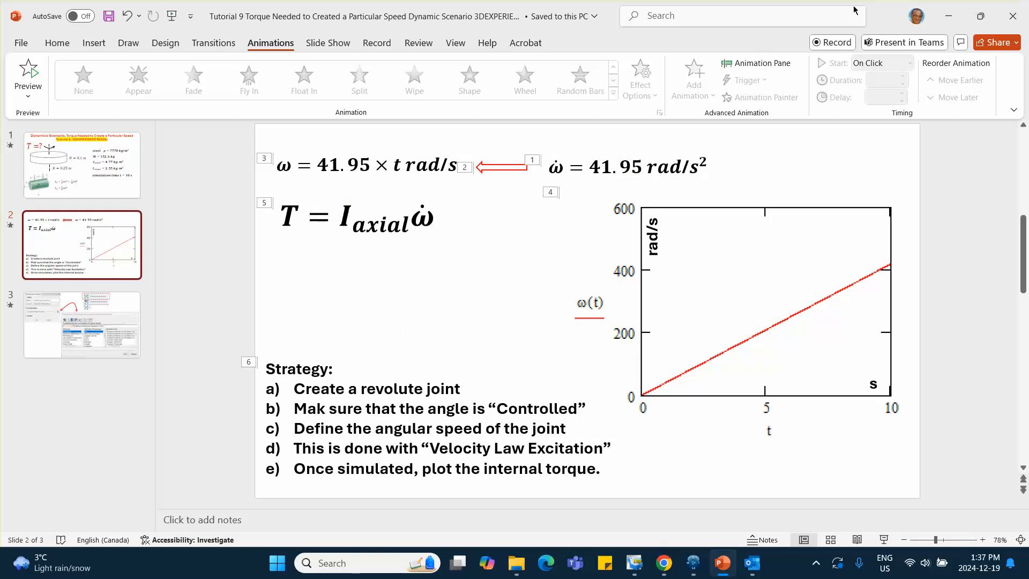
key("alt+Tab")
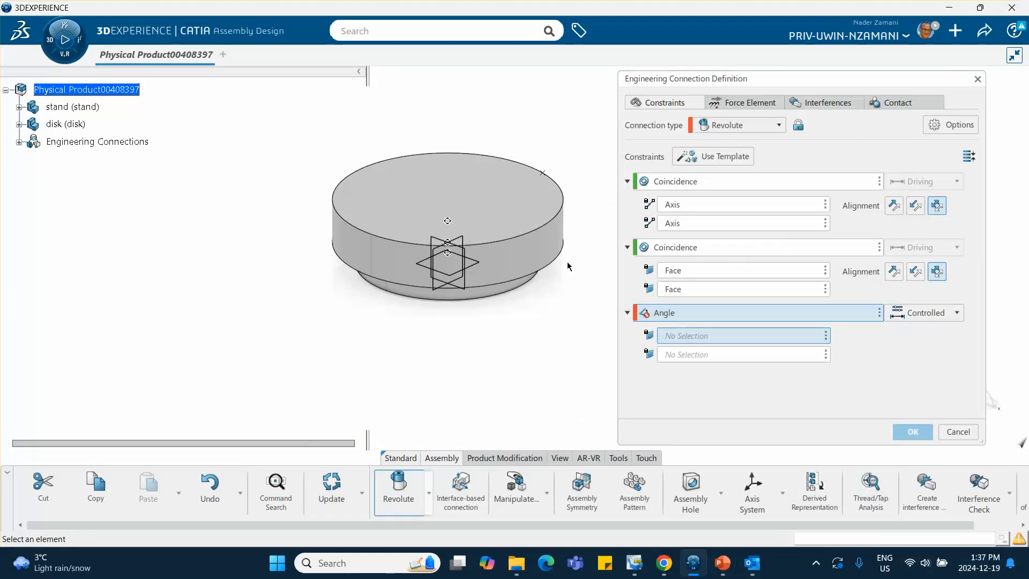
Step: Define the revolute connection's controlled angle between the disk's zx plane and the stand's yz plane, and update the assembly
left_click(464, 241)
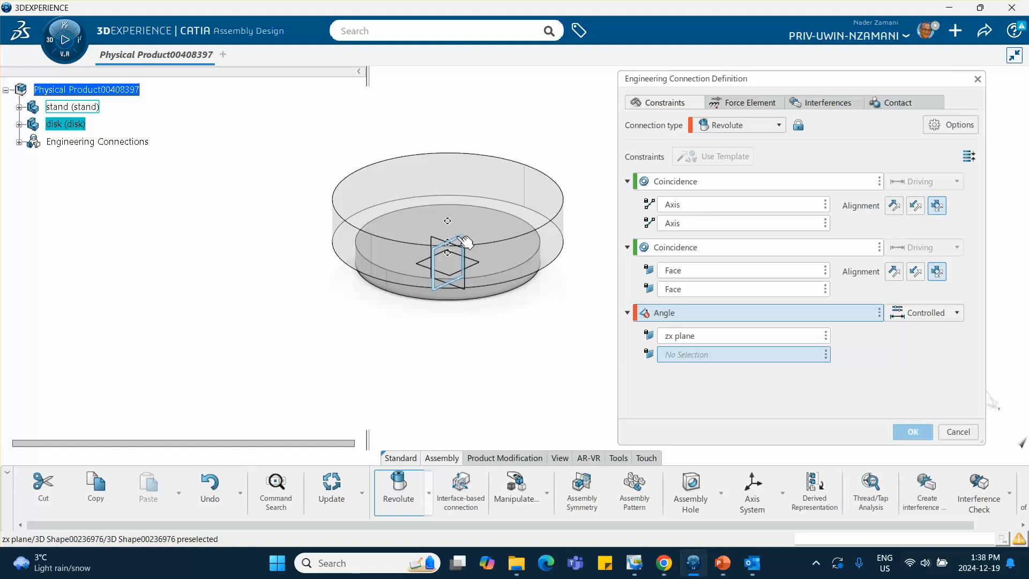
left_click(19, 107)
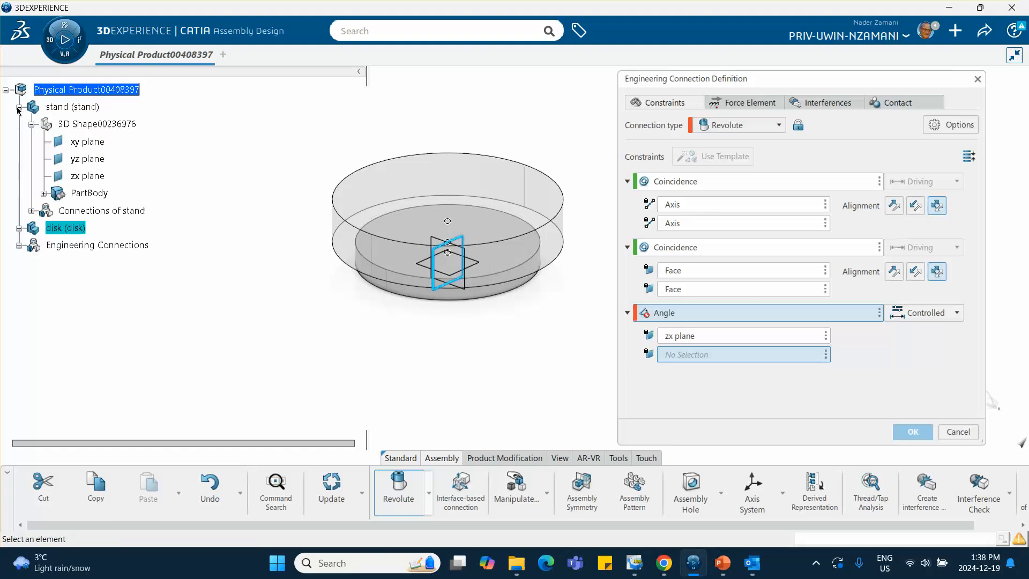
left_click(88, 159)
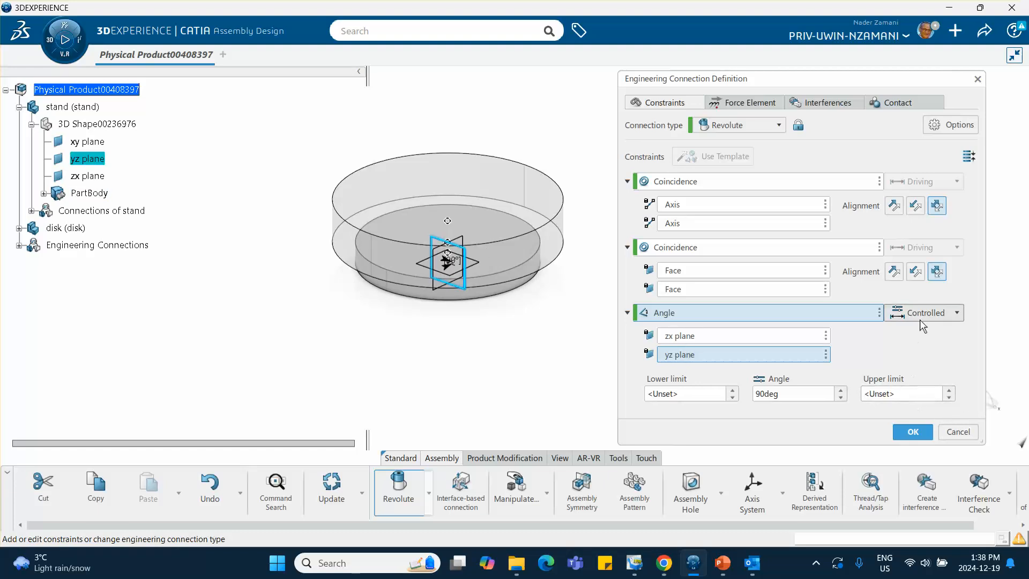
left_click(912, 432)
left_click(555, 335)
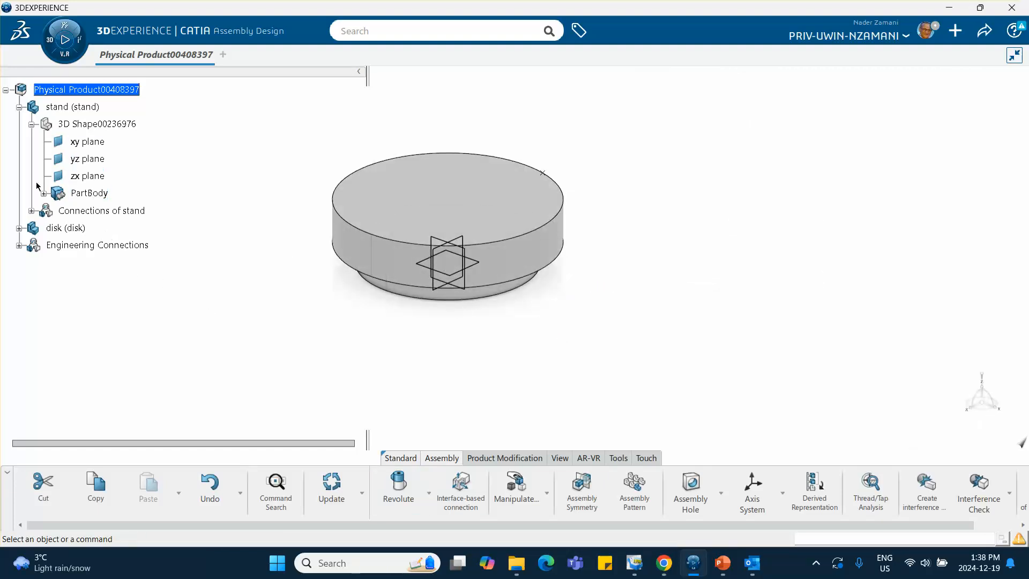
left_click(19, 246)
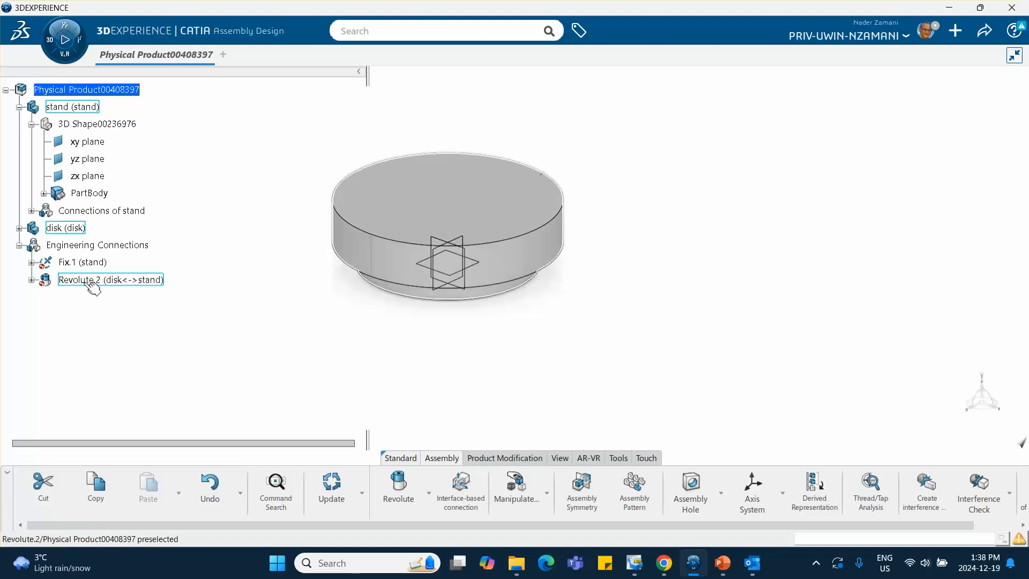
left_click(332, 485)
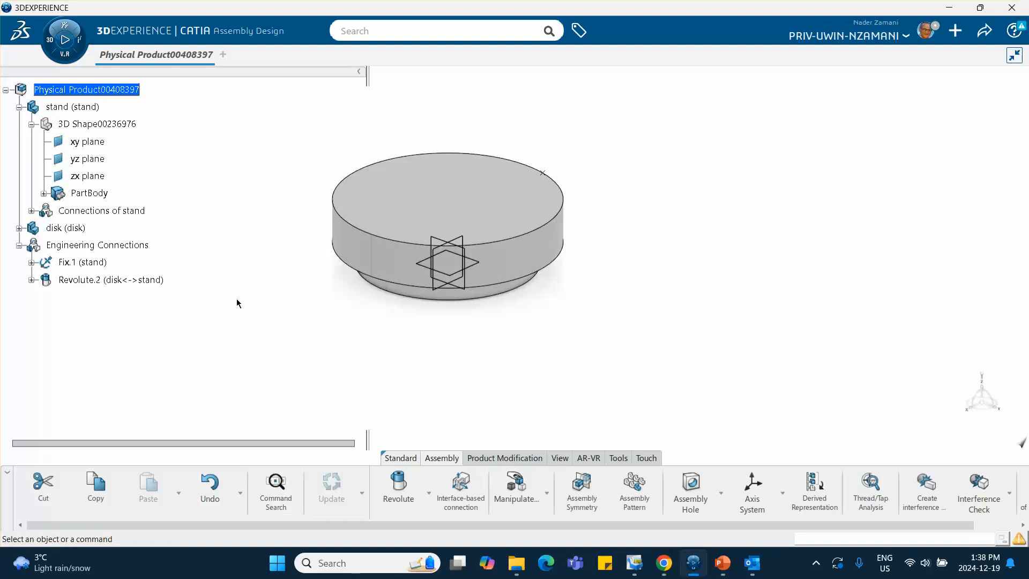
Step: Switch to Mechanical Systems Design and create a mechanism representation with the default title and Normal Range
left_click(56, 43)
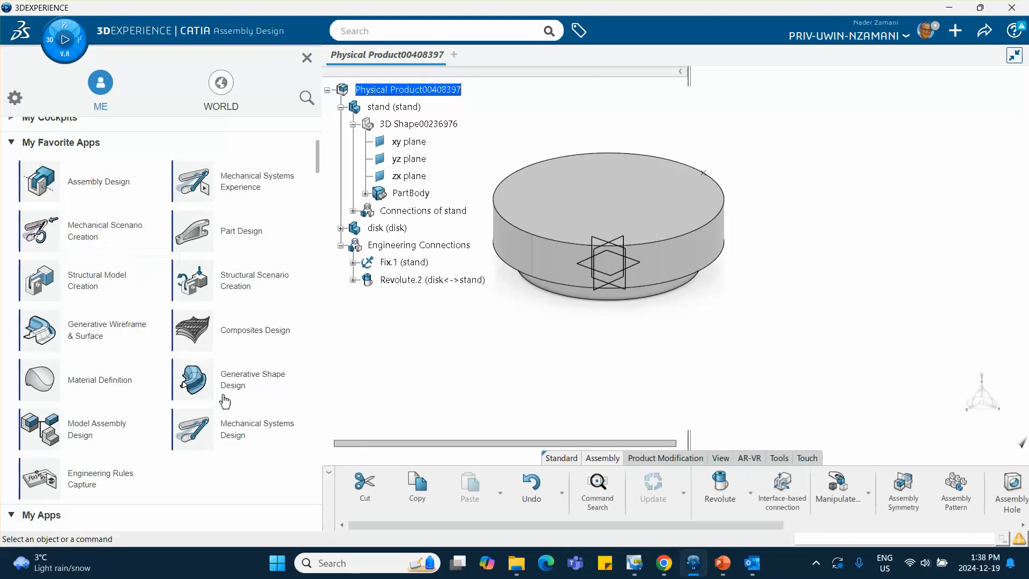
left_click(234, 432)
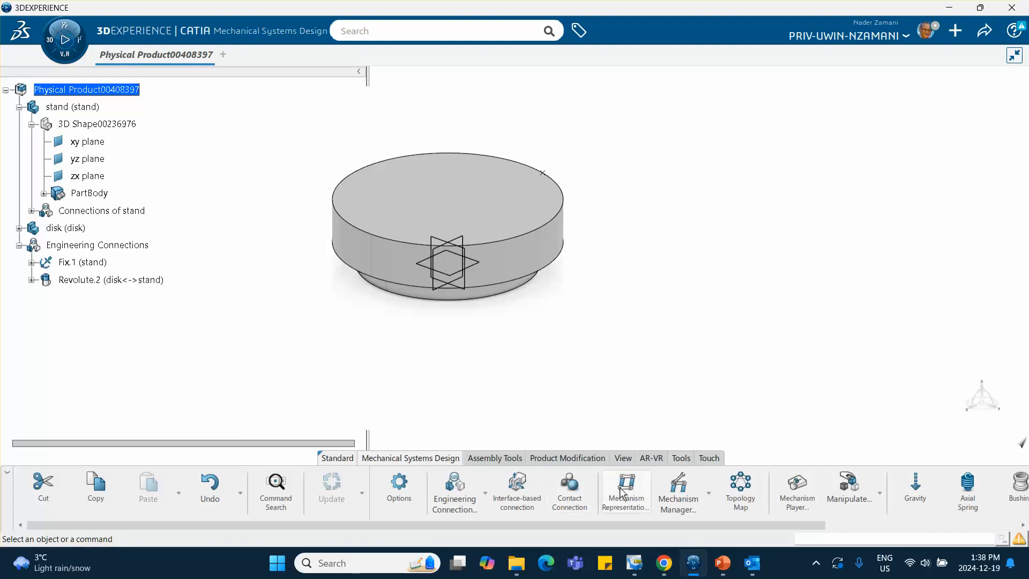
left_click(625, 490)
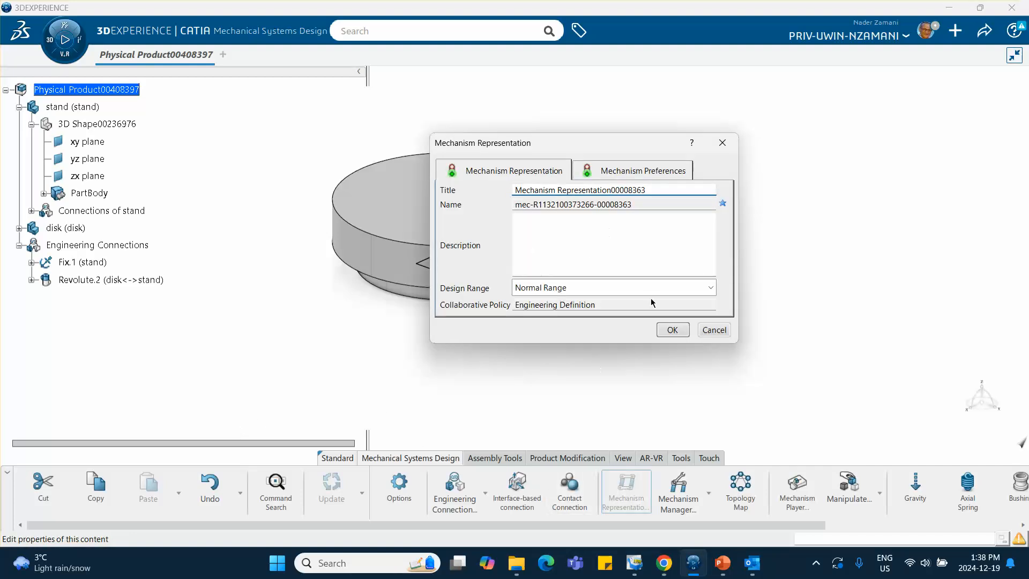
left_click(671, 330)
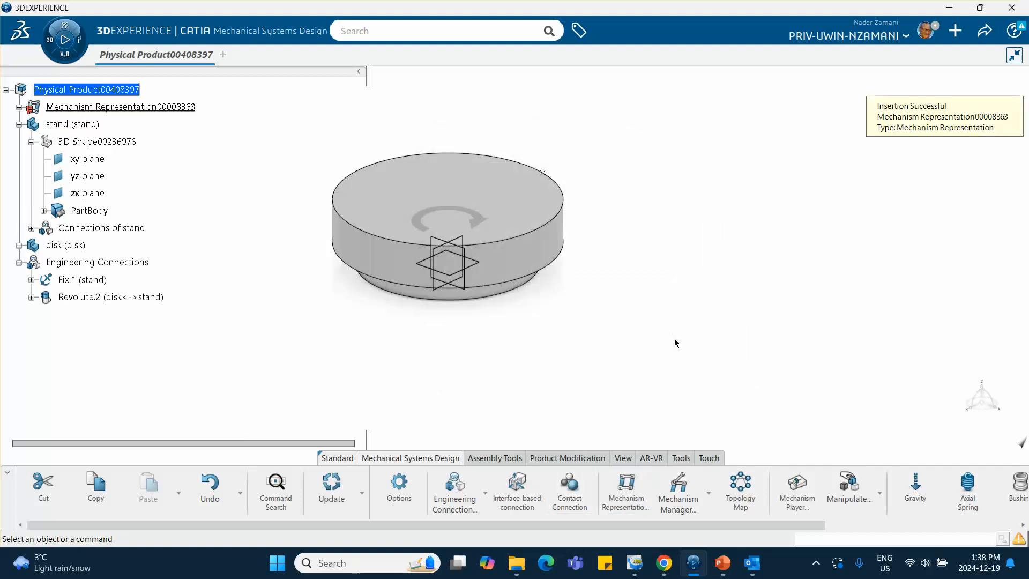
Step: Check the mechanism's degrees of freedom and the Angle 1 command driving the revolute joint in Mechanism Manager
left_click(680, 485)
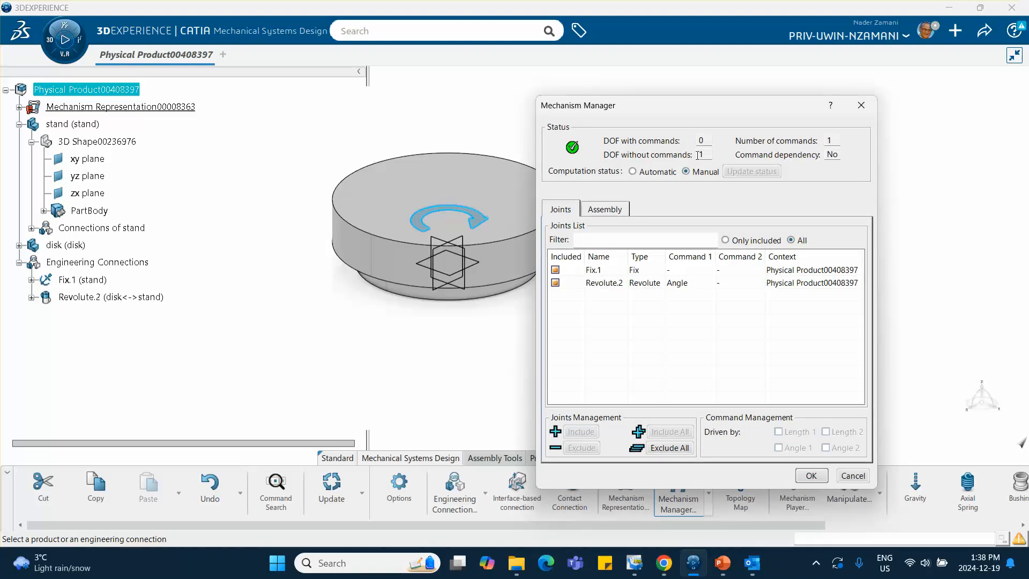
left_click(557, 283)
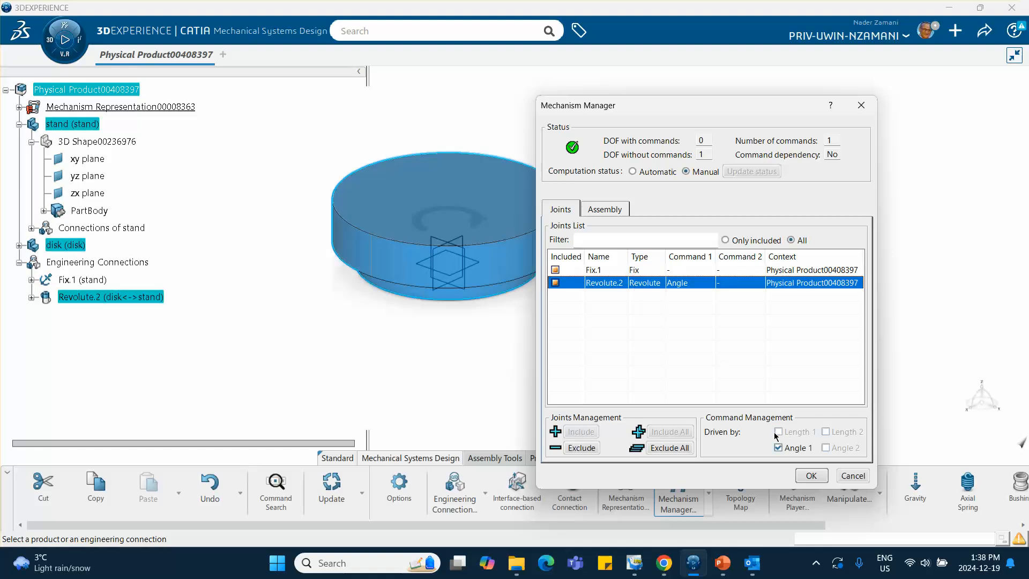
left_click(811, 475)
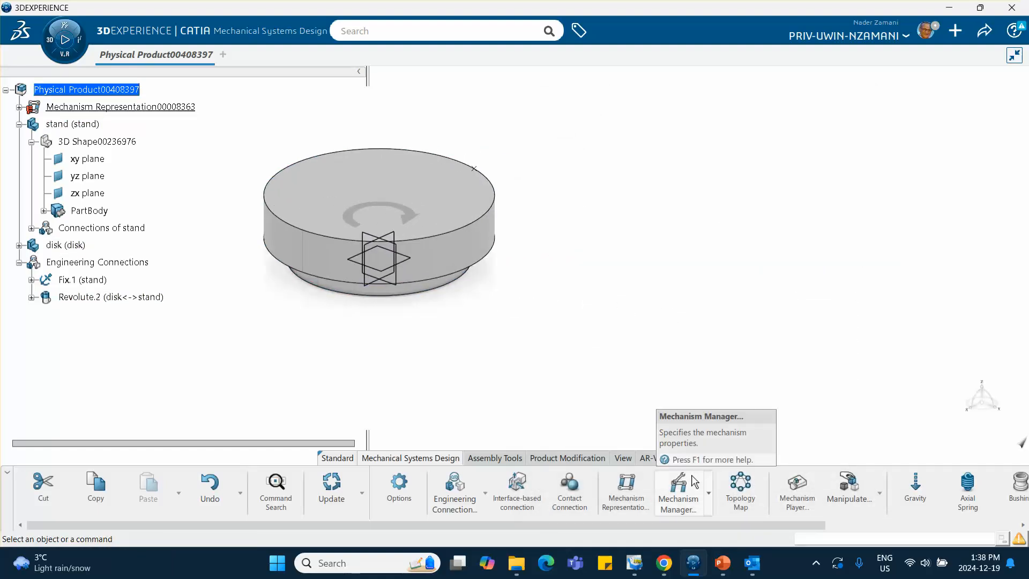
Step: Use Weight Definition to declare a weight on the physical product, filling its inertia values by computation
scroll(691, 474, "down", 4)
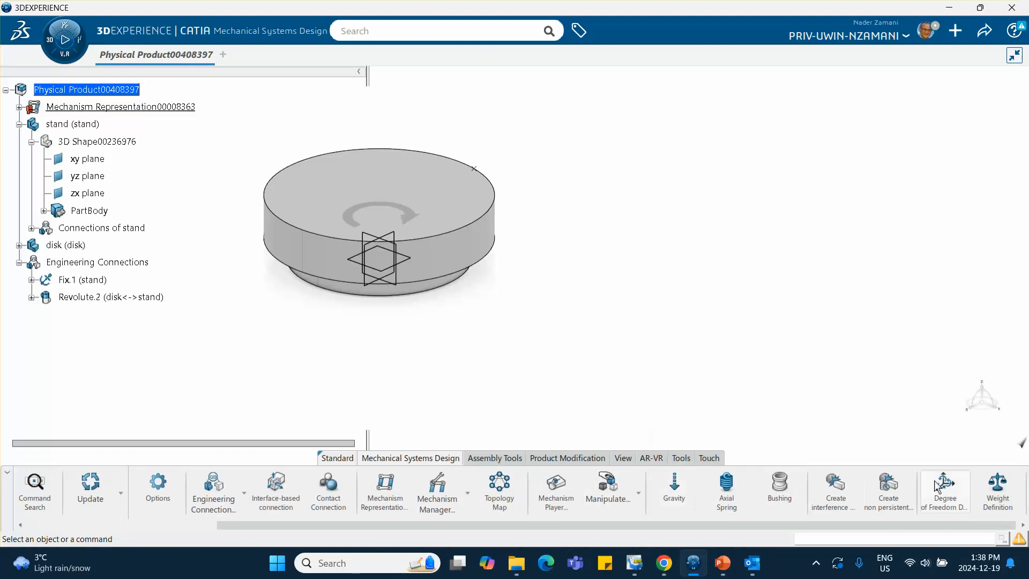
left_click(999, 496)
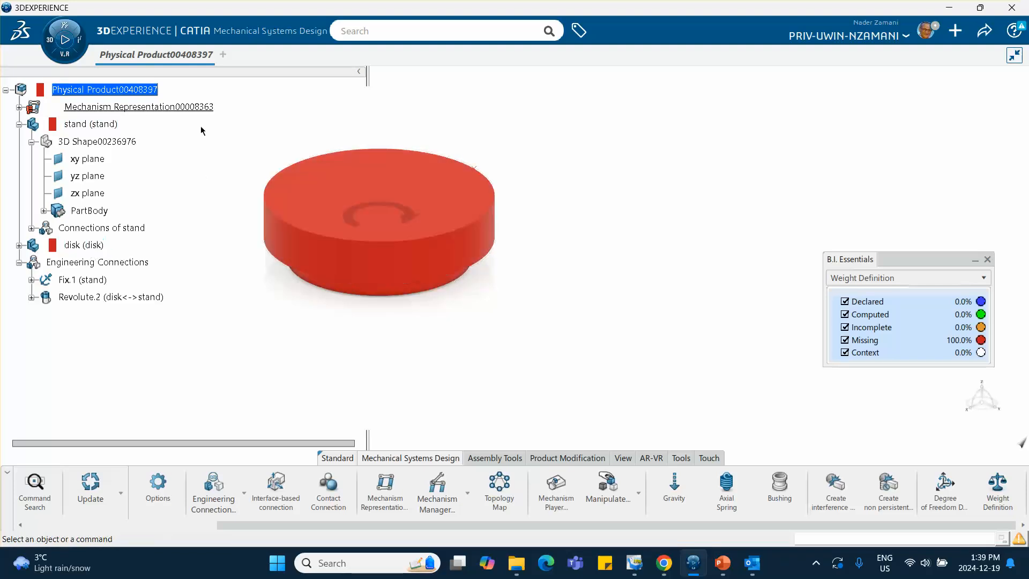
left_click(111, 93)
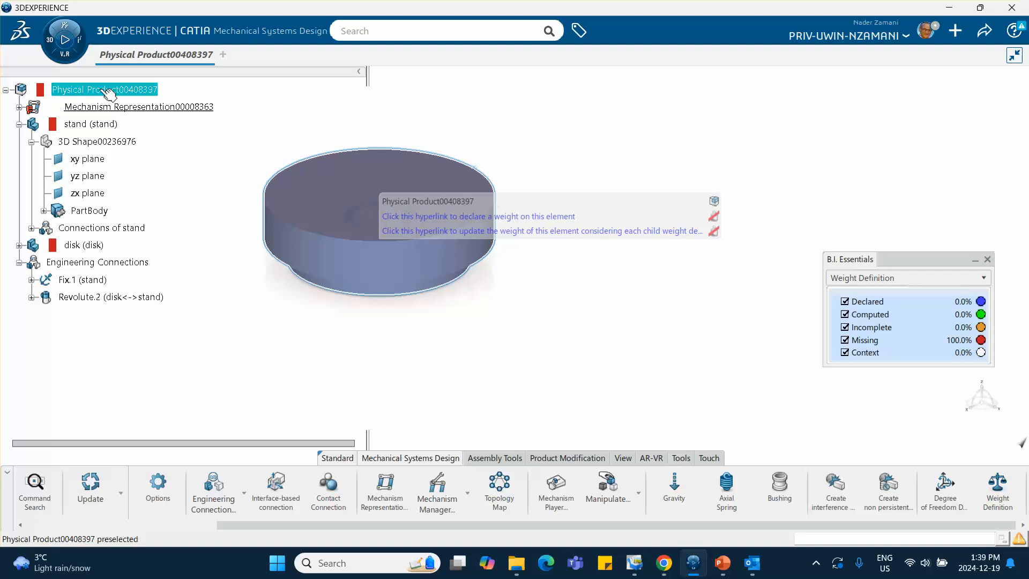
left_click(548, 217)
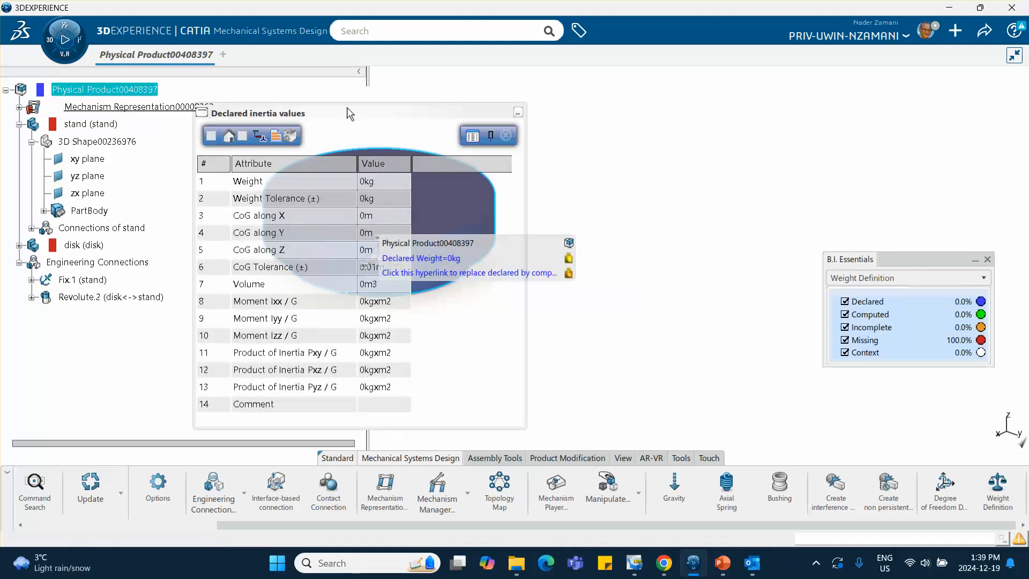
left_click_drag(394, 107, 780, 80)
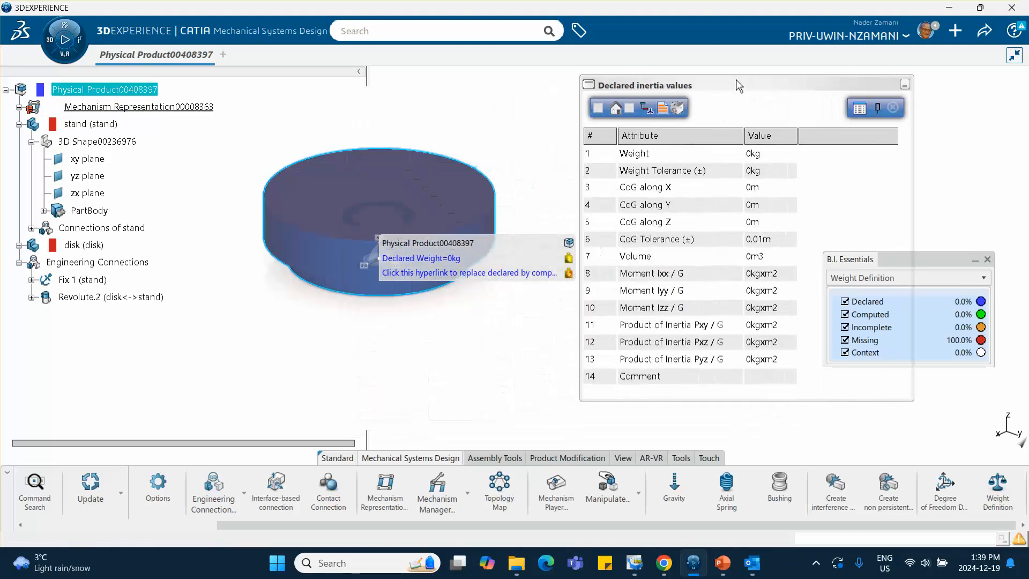
left_click(601, 109)
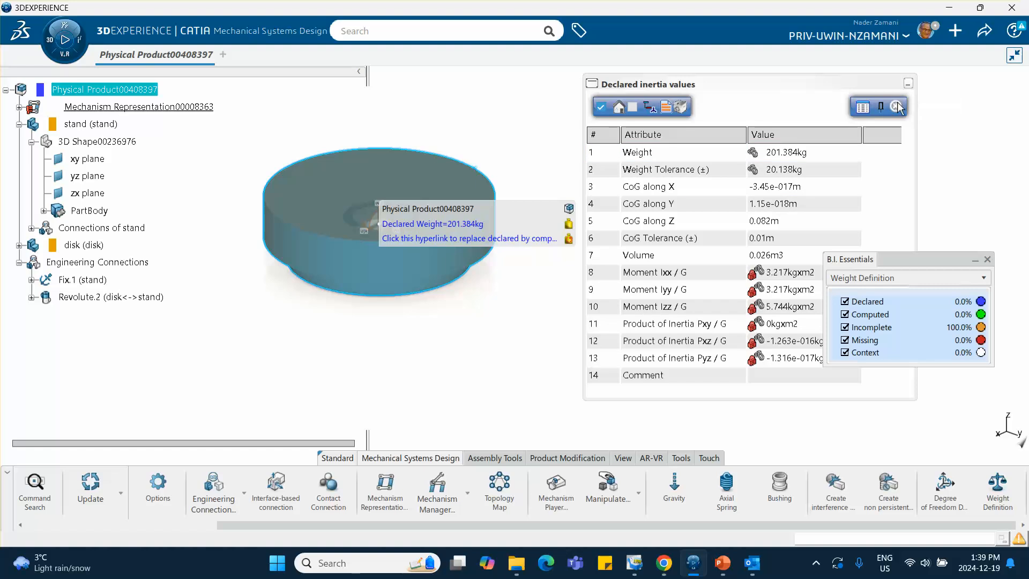
left_click(889, 108)
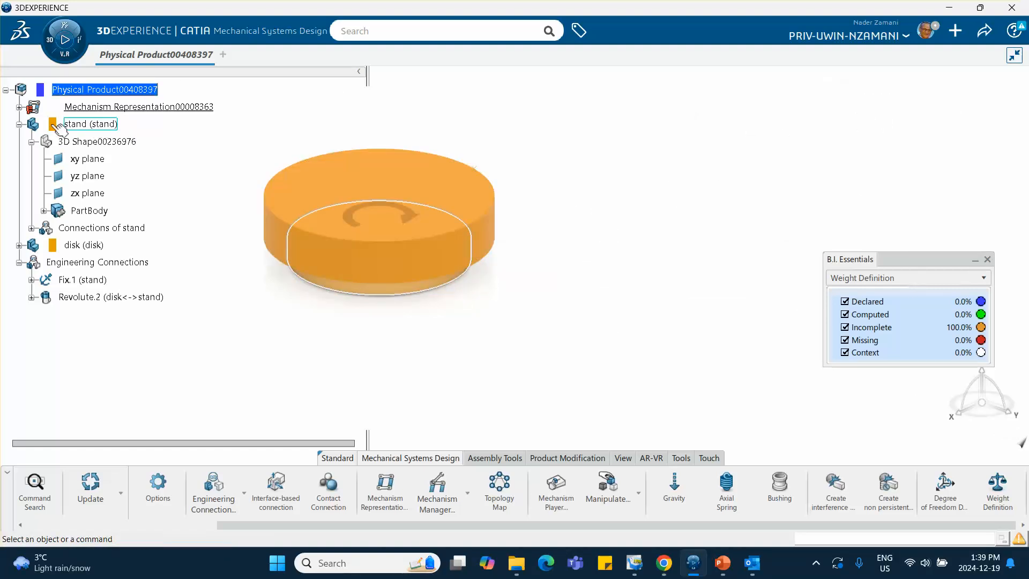
Step: Inspect the computed weights of the stand and the disk
left_click(77, 125)
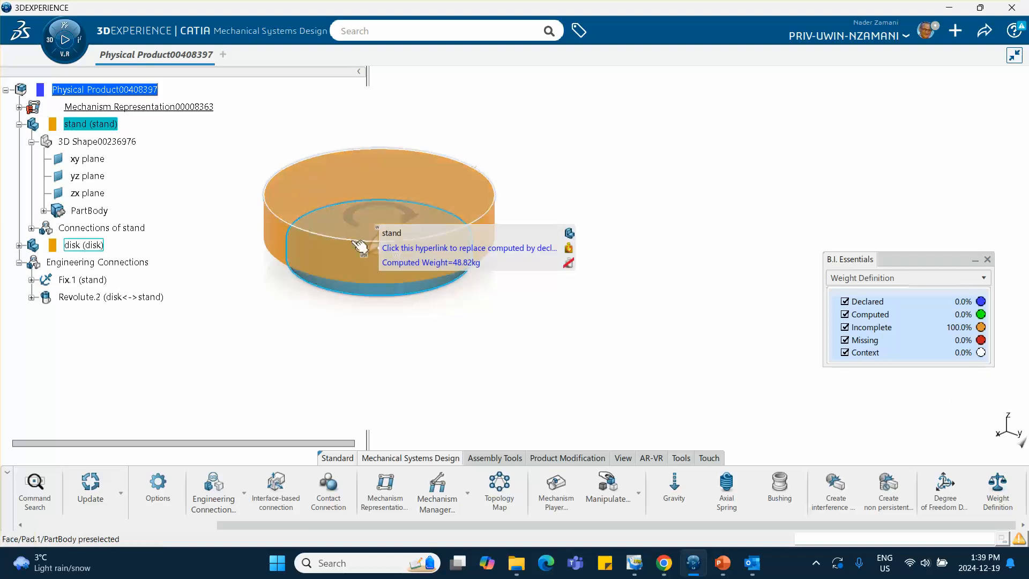
left_click(561, 145)
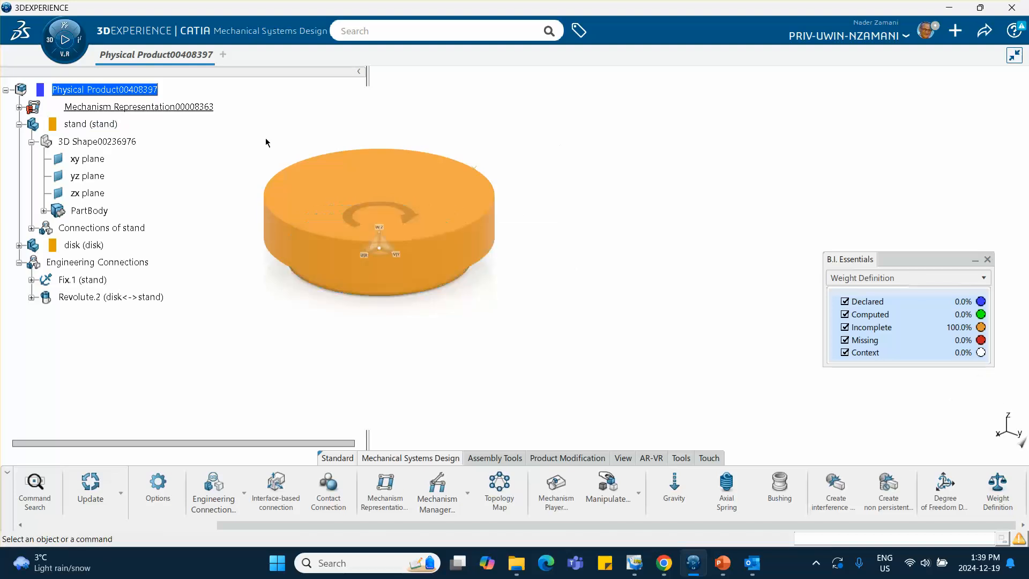
left_click(84, 245)
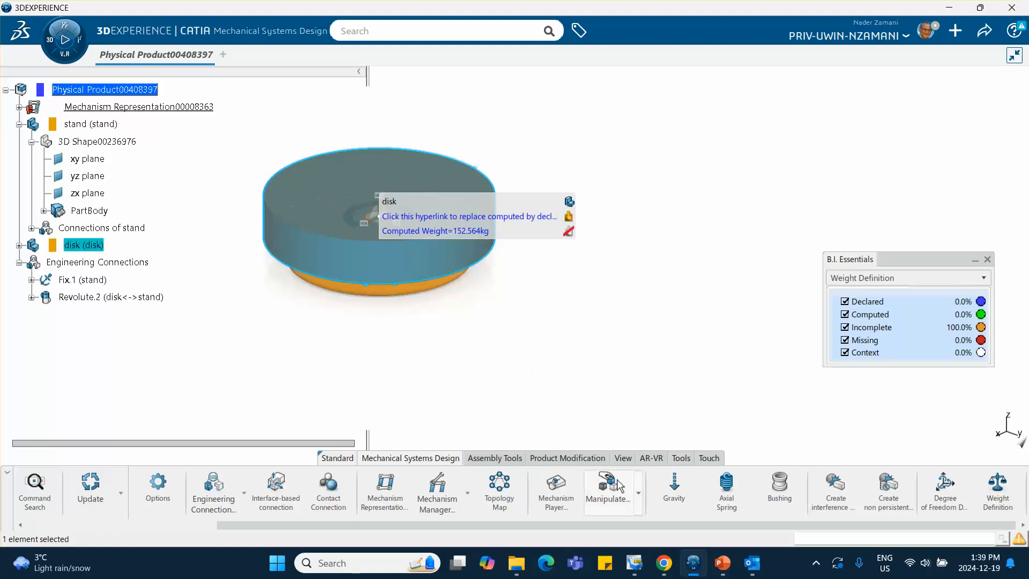
Step: Switch to PowerPoint to compare the disk's mass with slide 1, and return to 3DEXPERIENCE
left_click(722, 562)
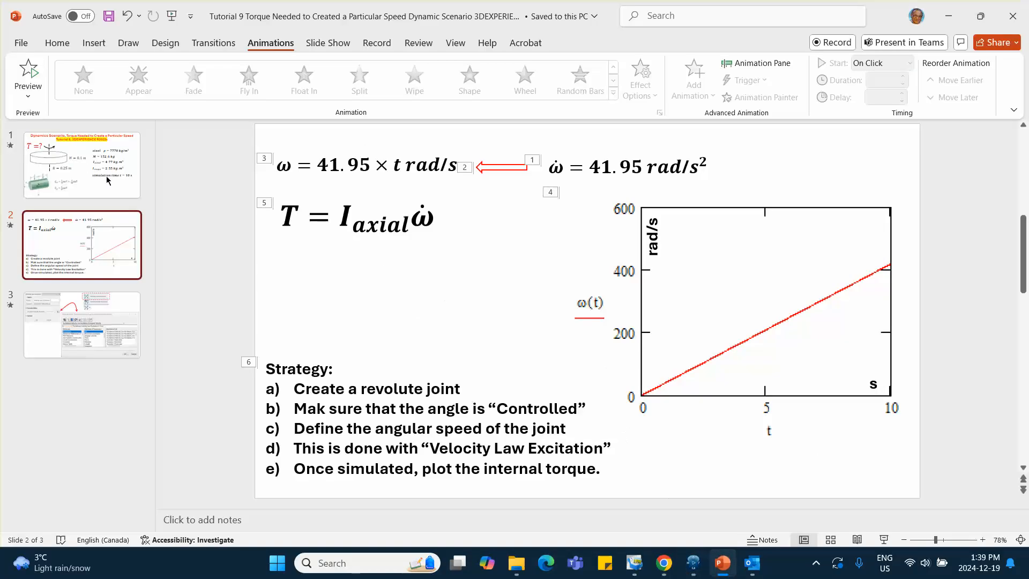
left_click(68, 168)
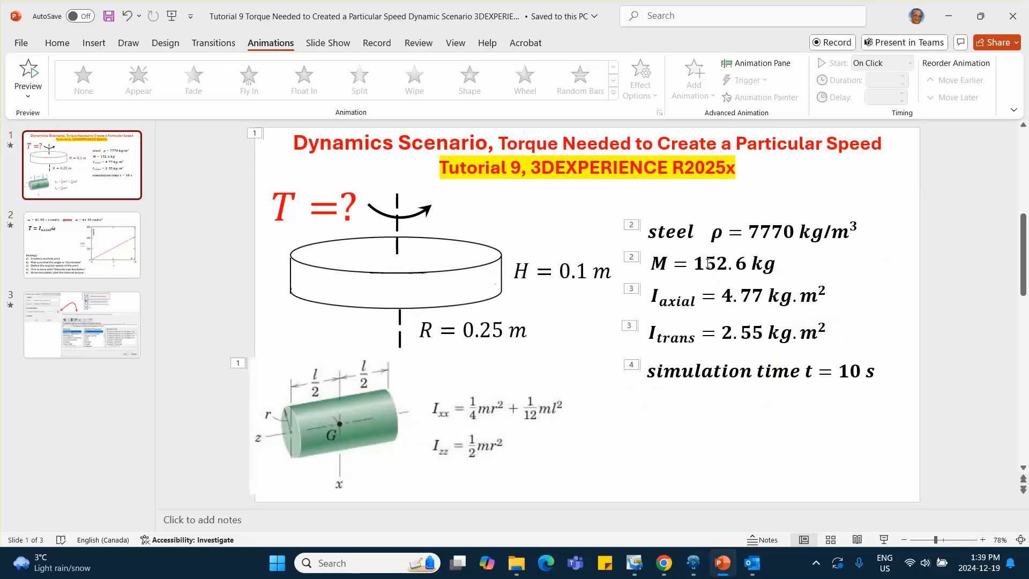
left_click(947, 16)
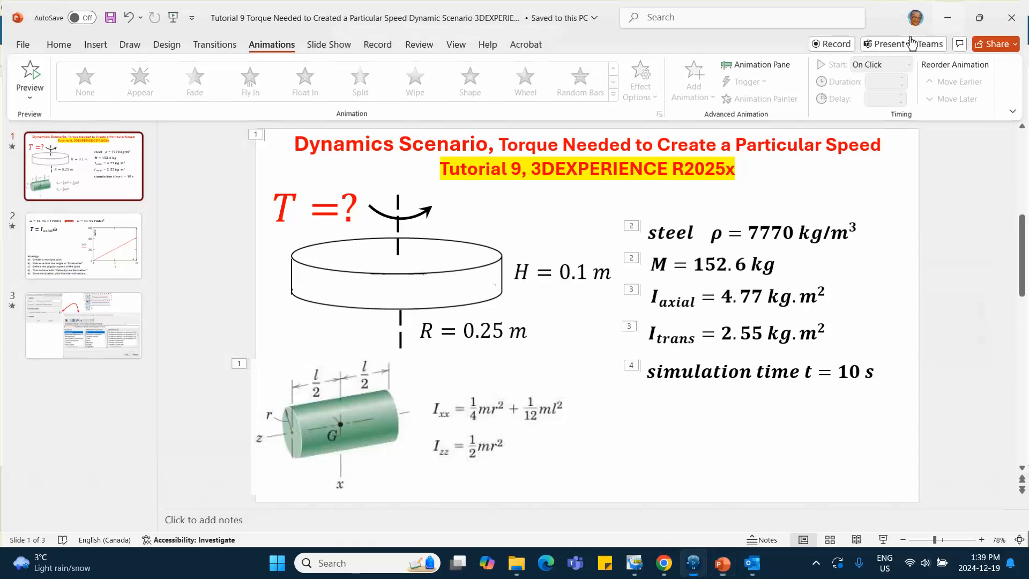
left_click(621, 280)
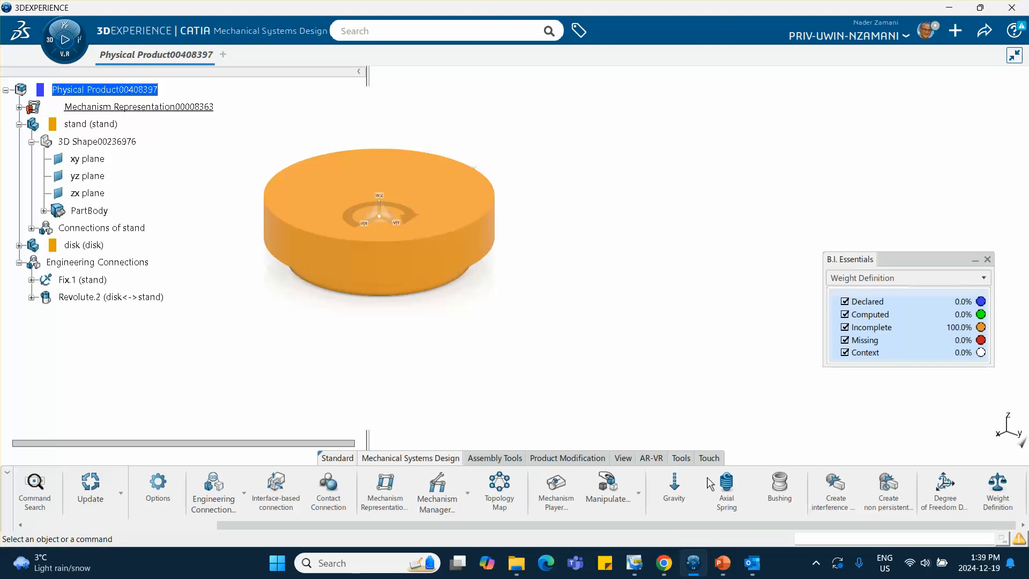
Step: Create a simulation of the product in Mechanical Systems Experience without creating a new mechanism or kinematics scenario
left_click(55, 44)
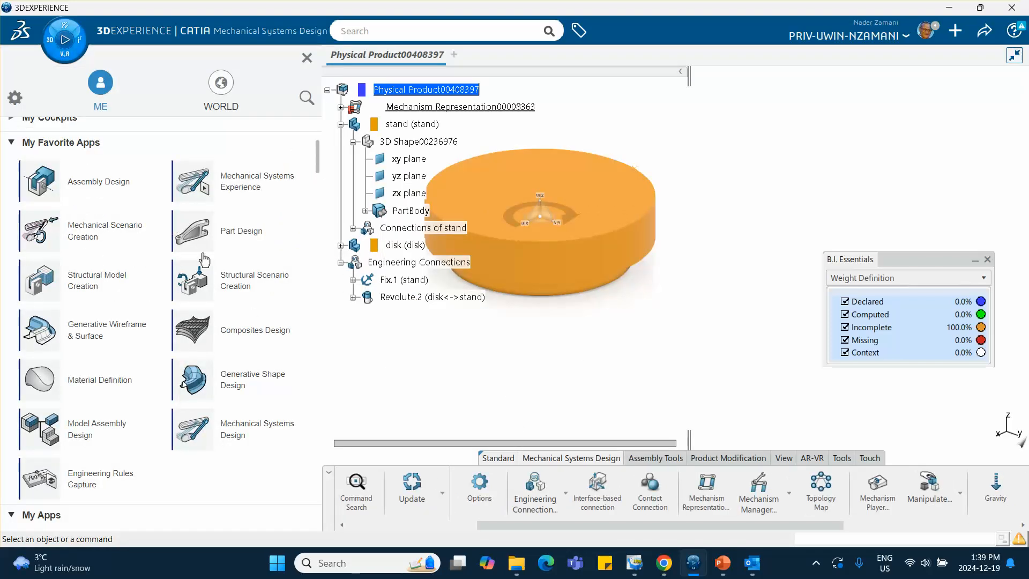
left_click(240, 184)
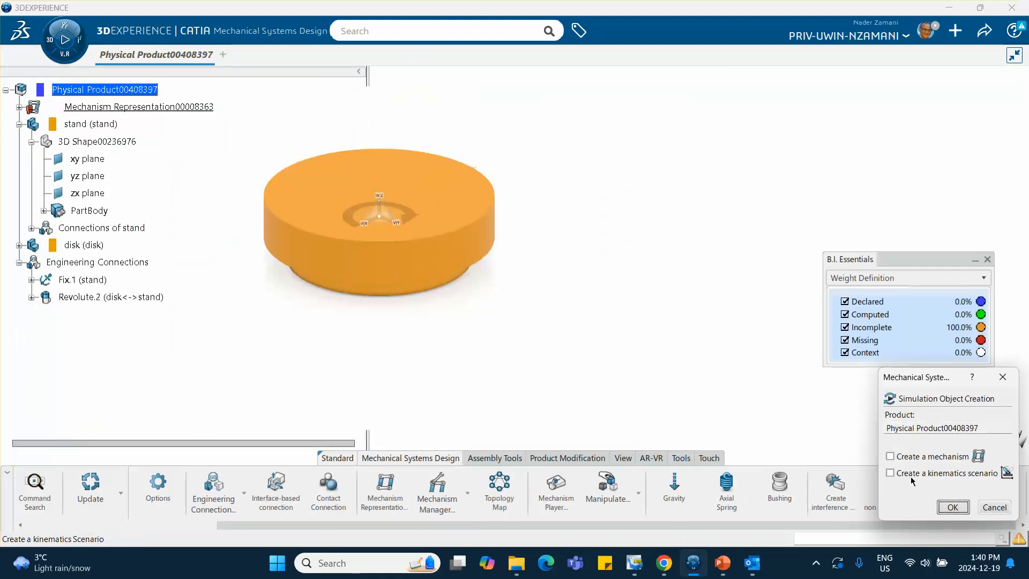
left_click(952, 507)
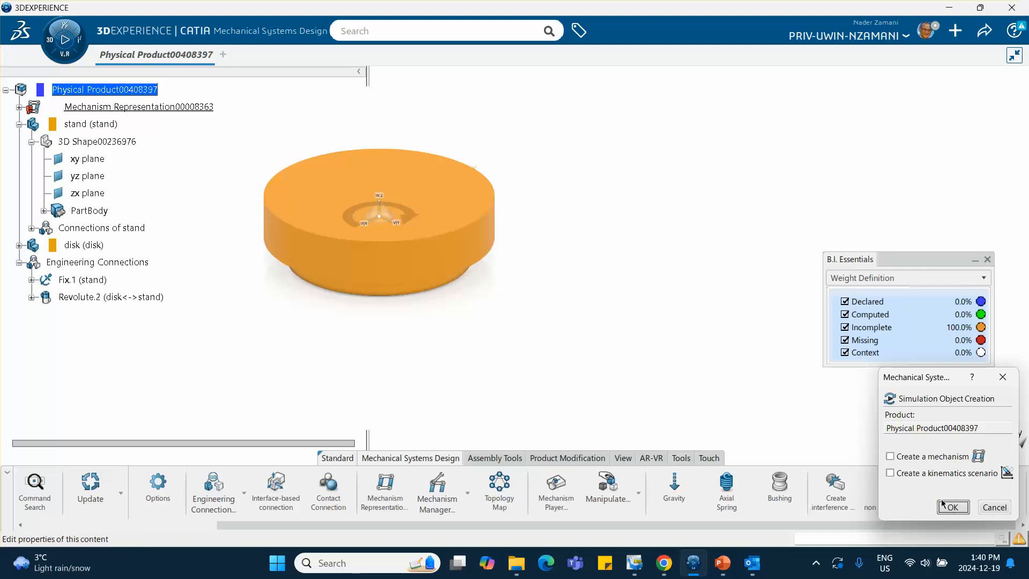
left_click(668, 311)
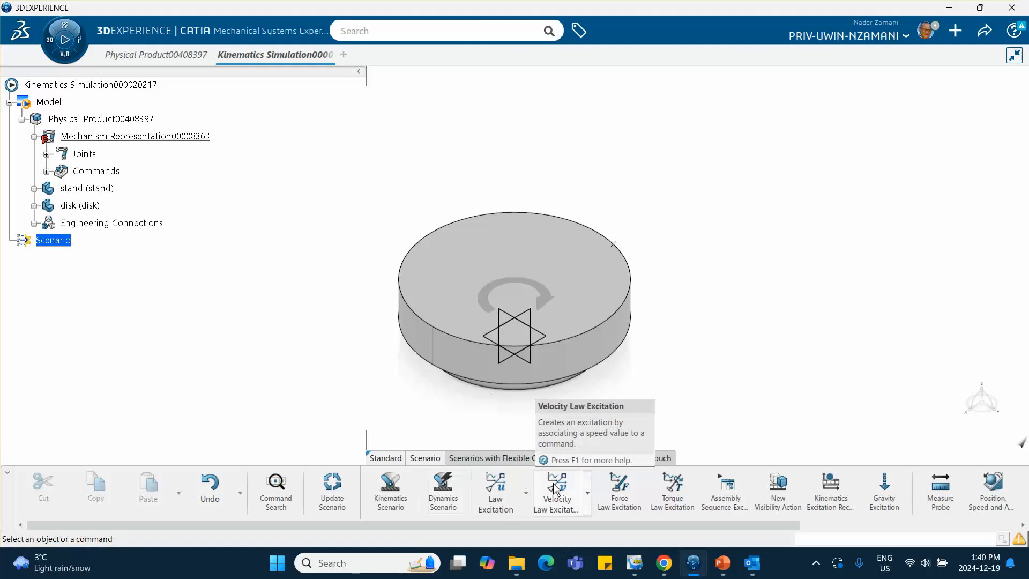
Step: Create a Velocity Law Excitation supported by Command.1 (Revolute.2) and open its angular velocity formula for editing
middle_click_drag(478, 431, 406, 383)
left_click(406, 406)
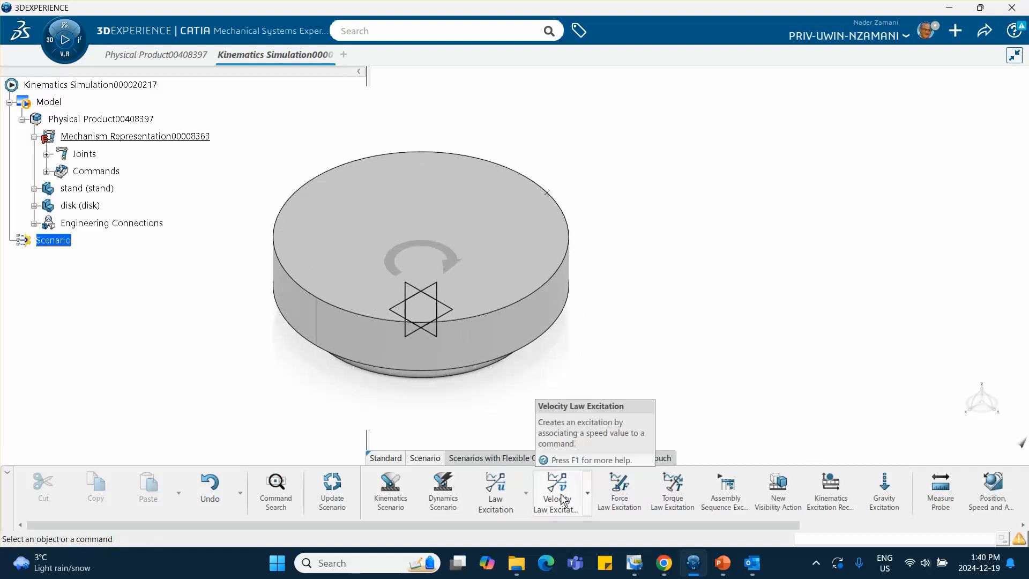
left_click(587, 494)
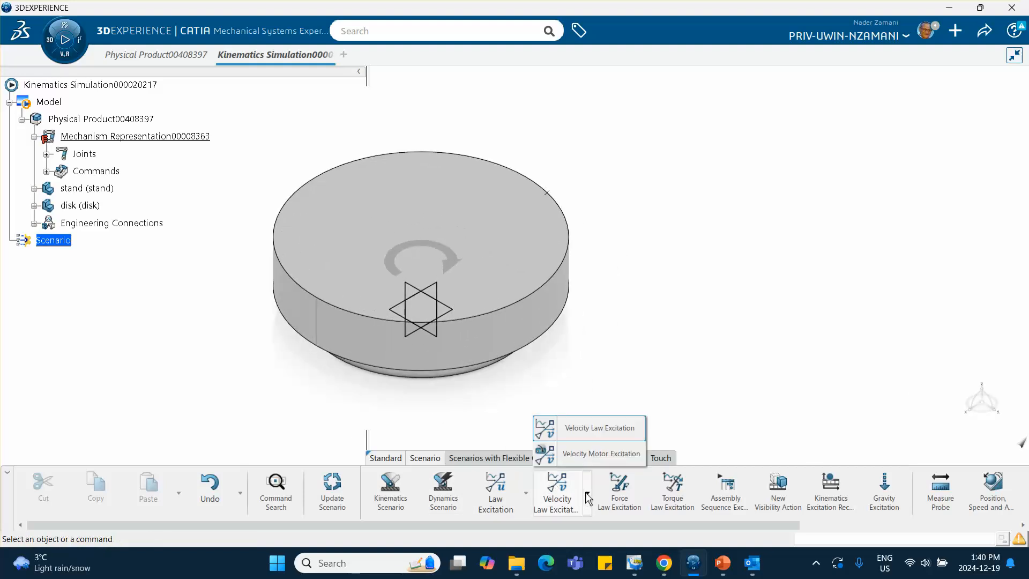
left_click(579, 431)
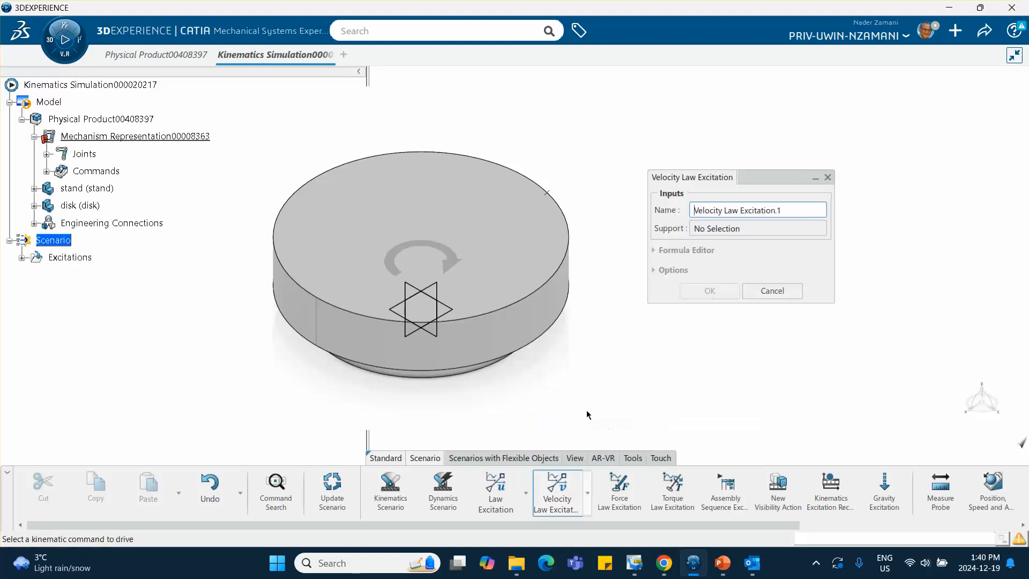
left_click(729, 231)
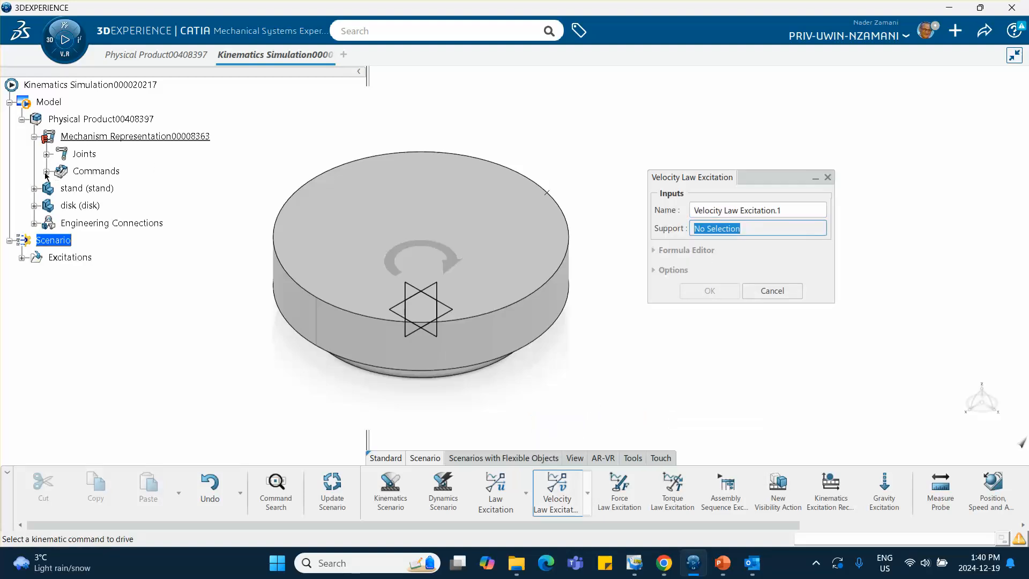
left_click(46, 171)
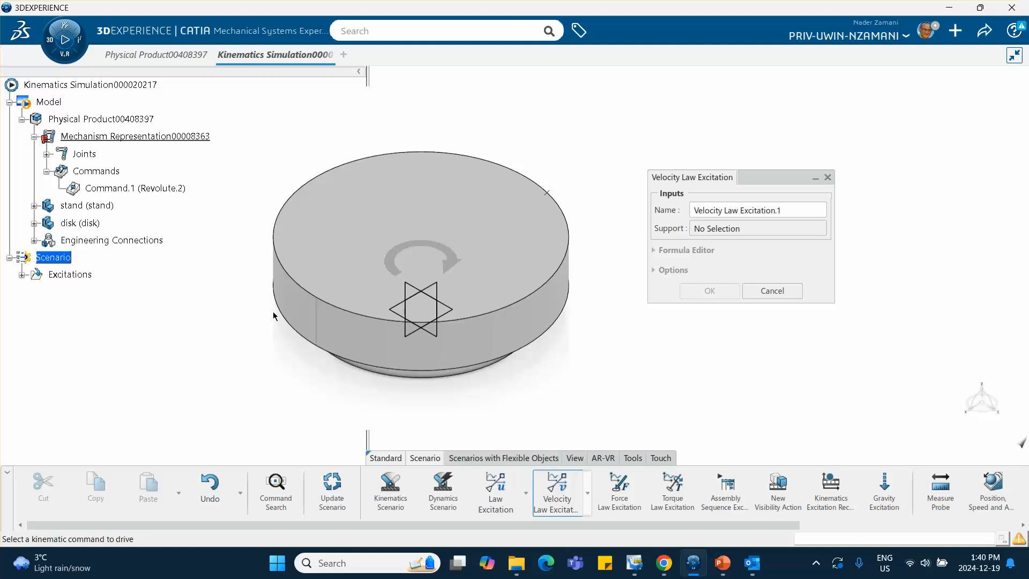
left_click(125, 189)
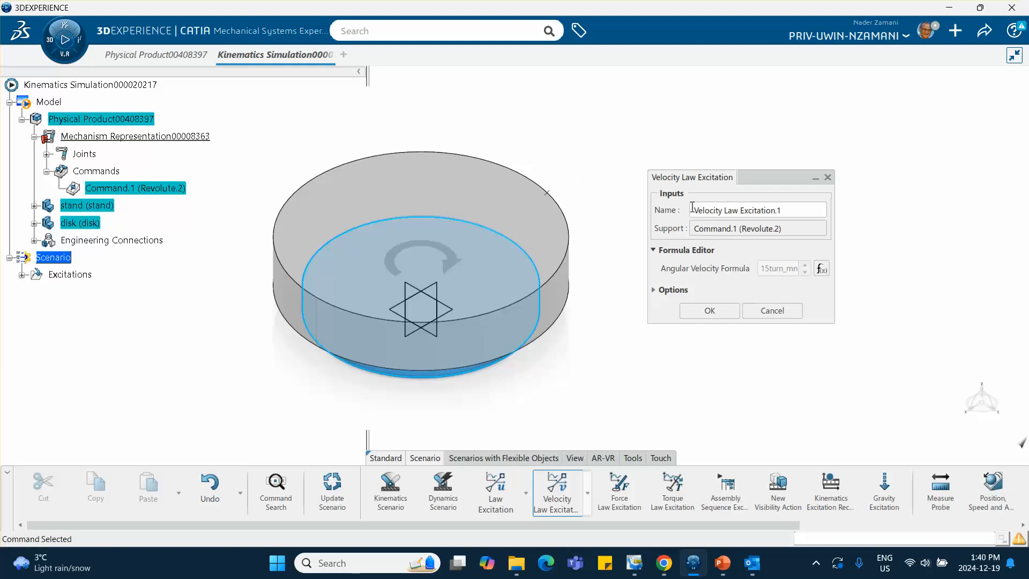
left_click(821, 268)
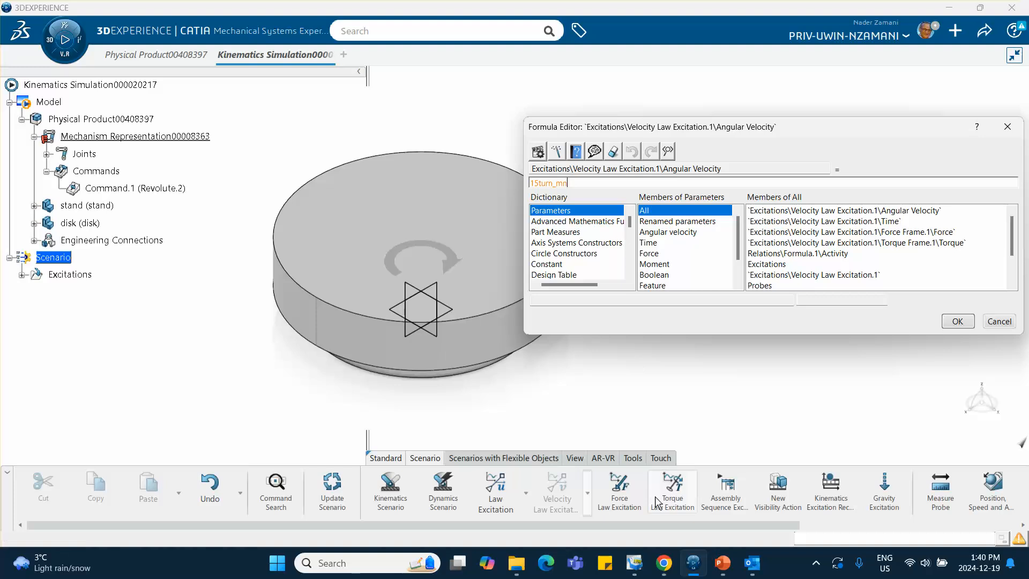
Step: Switch to PowerPoint to check the angular velocity formula on slide 3, and return to 3DEXPERIENCE
left_click(725, 563)
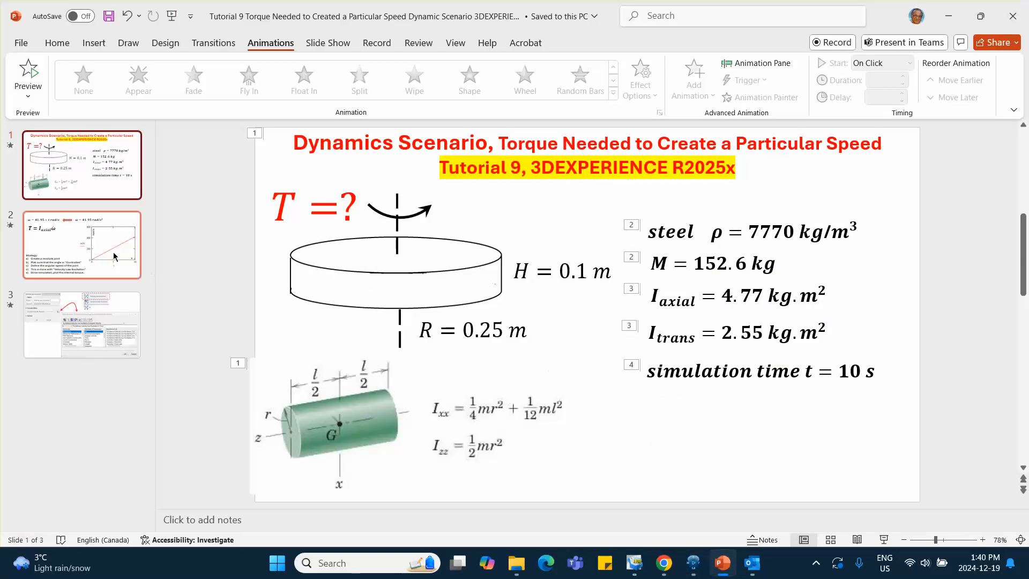
left_click(77, 224)
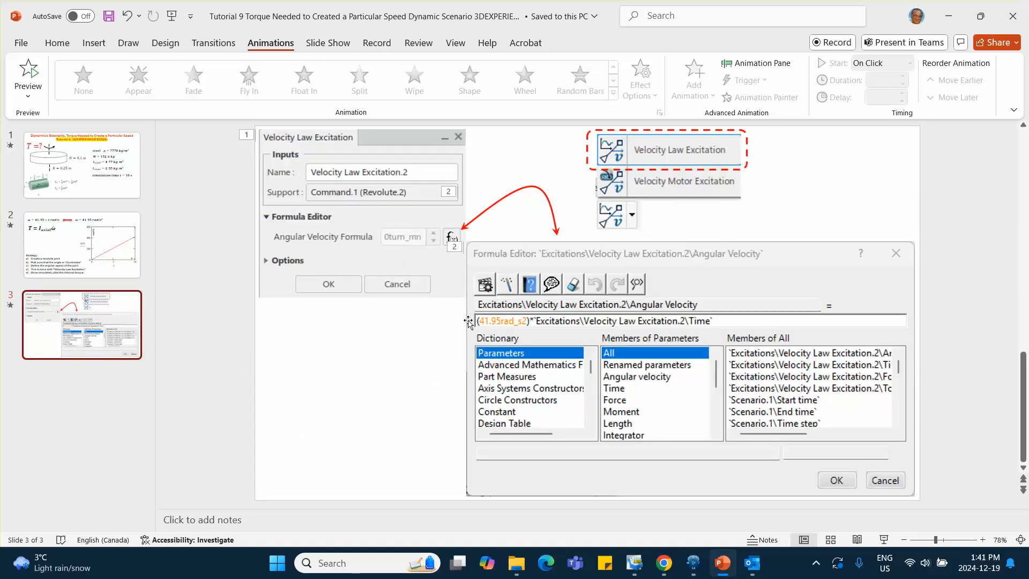
left_click(948, 16)
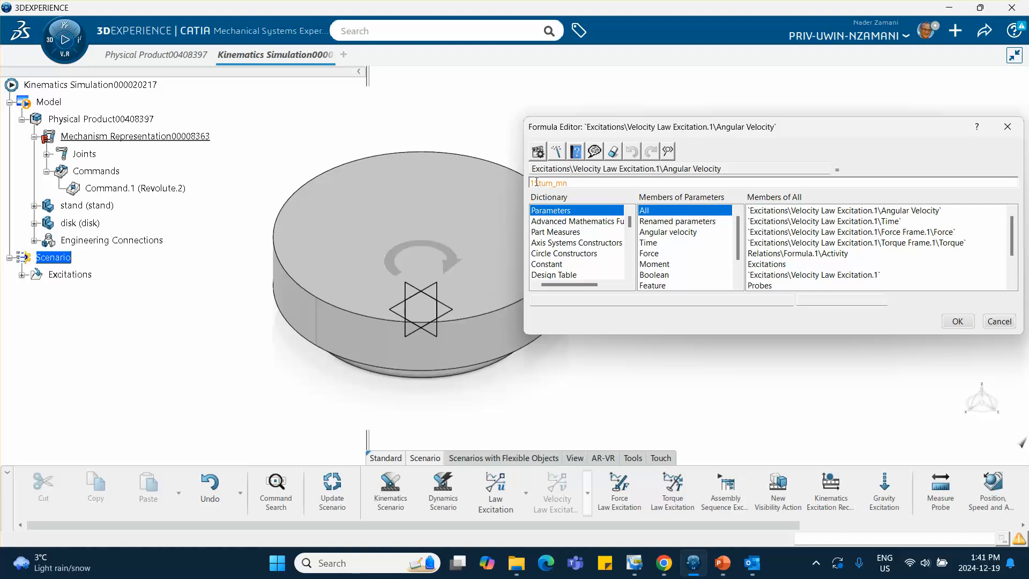
left_click(553, 184)
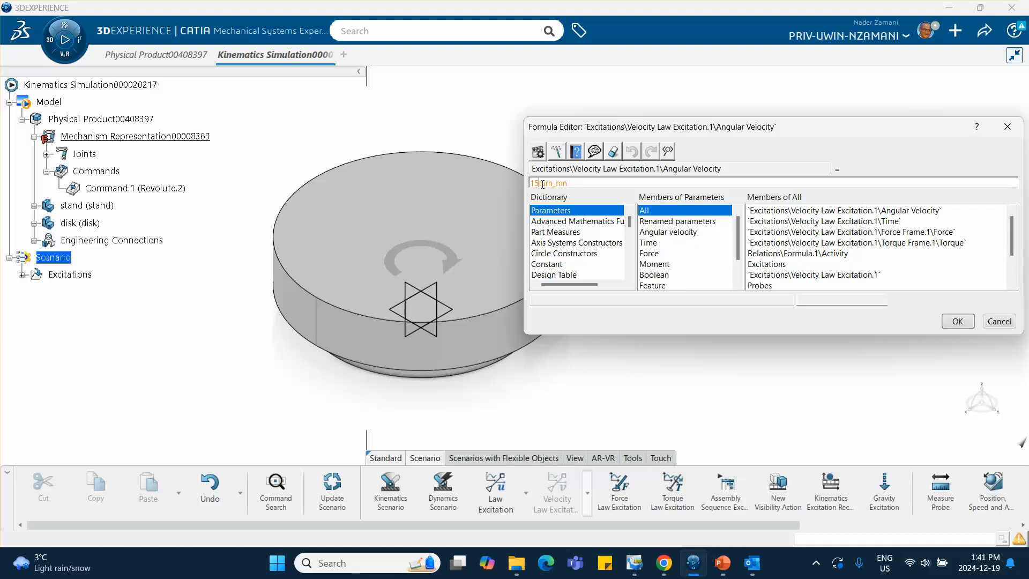
left_click(721, 564)
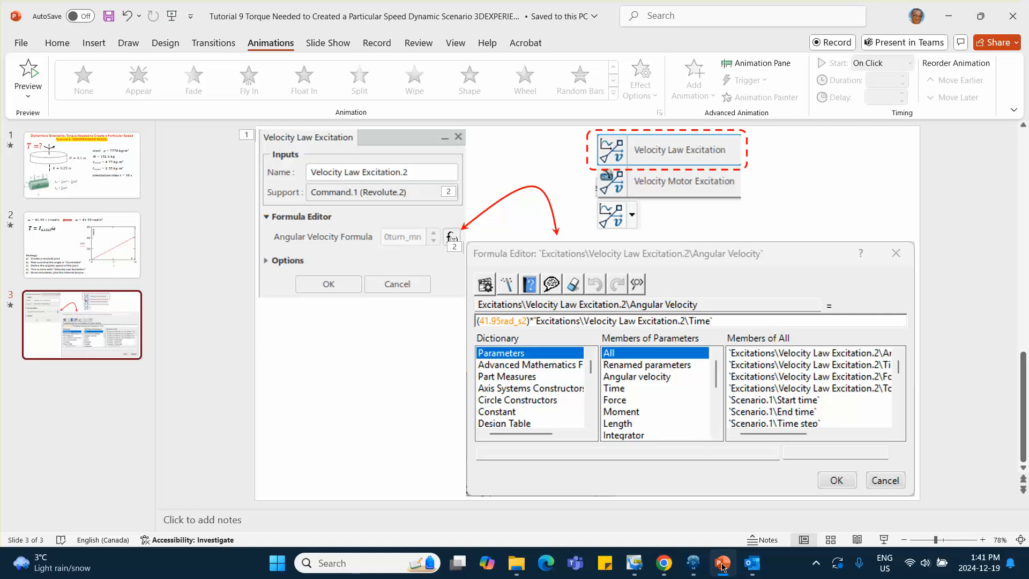
left_click(721, 564)
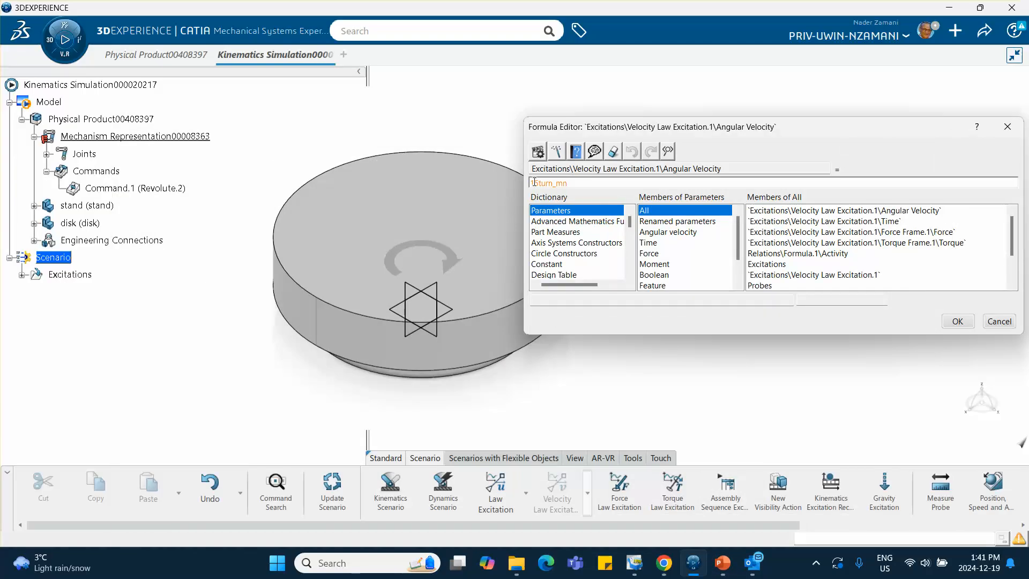
Step: Replace the angular velocity formula's default value with the angular acceleration factor (41.95rad_s2)
left_click(534, 182)
key("BackSpace")
key("BackSpace")
type("41")
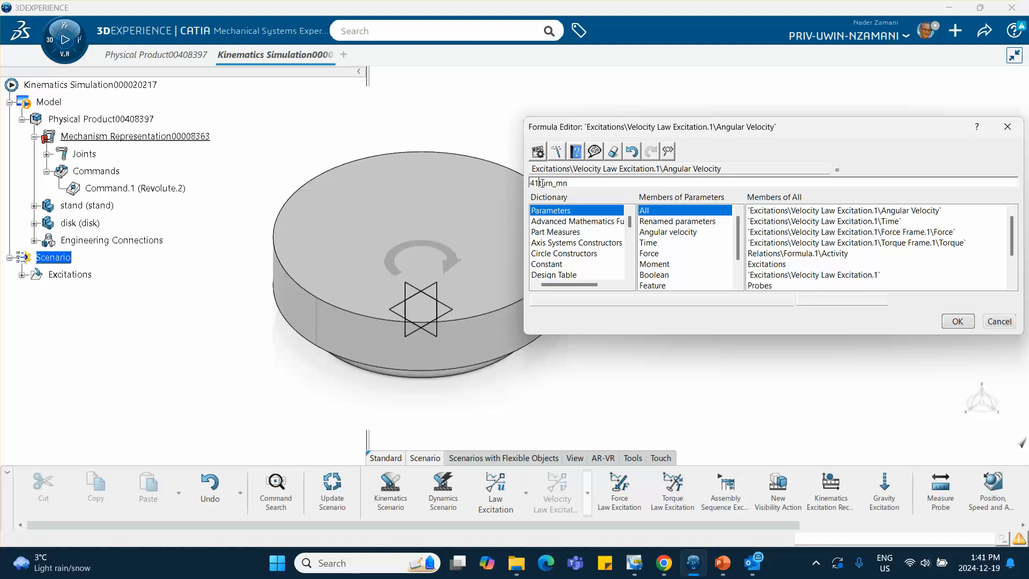
type(".")
key("BackSpace")
key("BackSpace")
key("BackSpace")
key("BackSpace")
key("BackSpace")
type("rade")
key("BackSpace")
type("_s")
key("Home")
type("(")
left_click(570, 182)
type("2")
type("s")
type(")")
Step: Complete the formula by multiplying the factor by the excitation's Time parameter, and confirm the formula and excitation
left_click(664, 243)
double_click(801, 212)
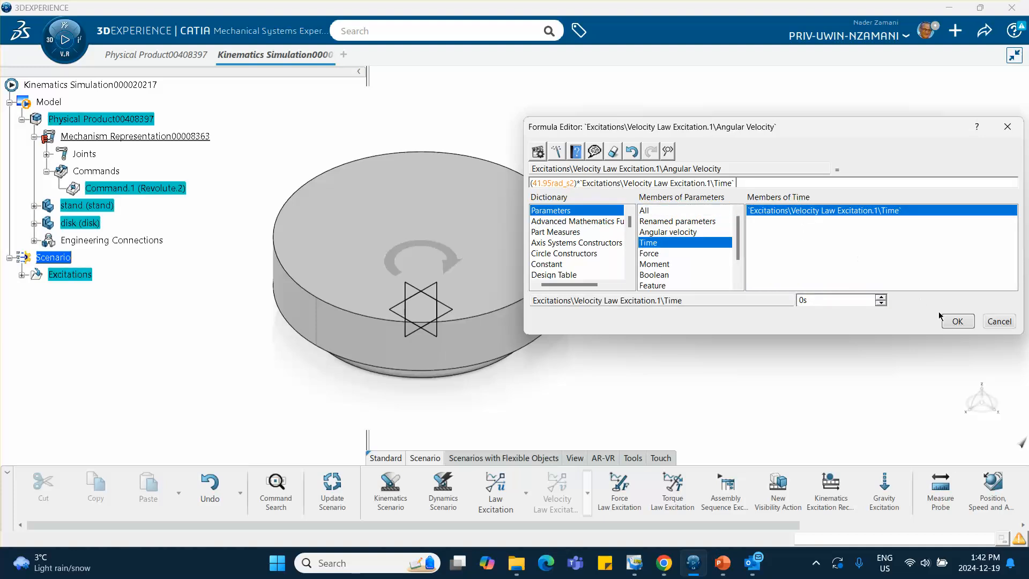
left_click(956, 321)
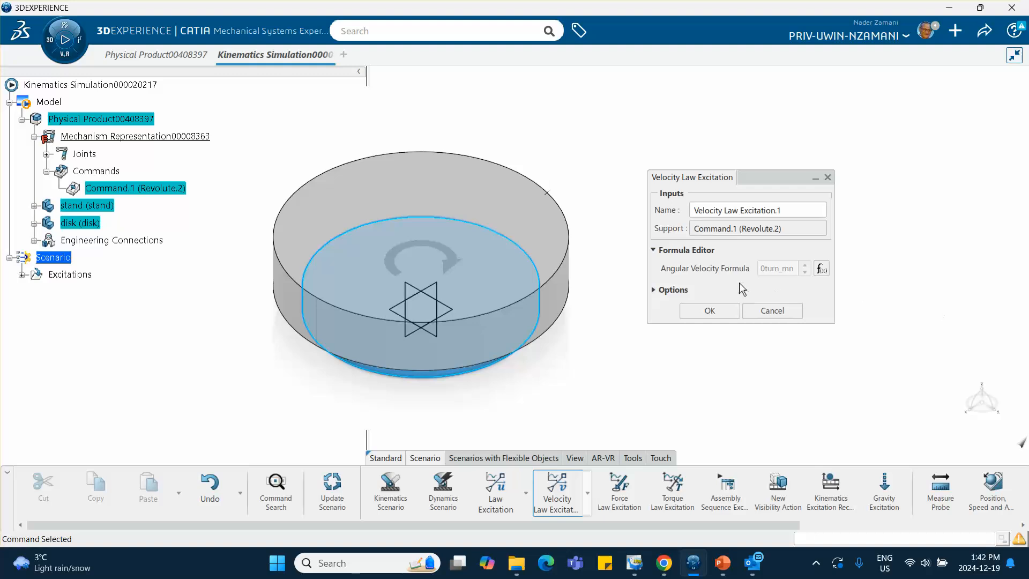
left_click(720, 311)
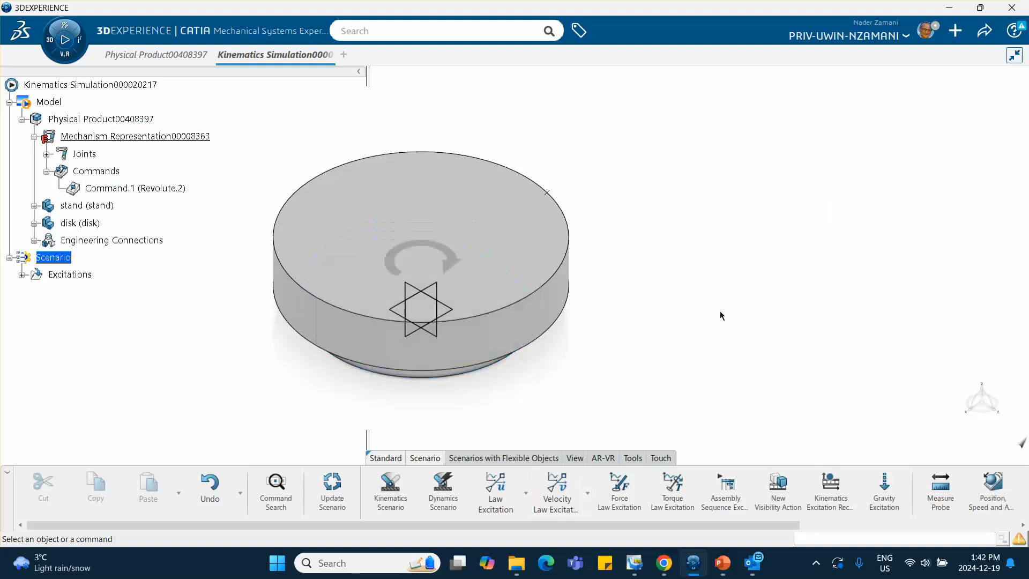
Step: Reopen the velocity law excitation from the scenario's excitations to review its angular velocity formula, and close it
left_click(21, 275)
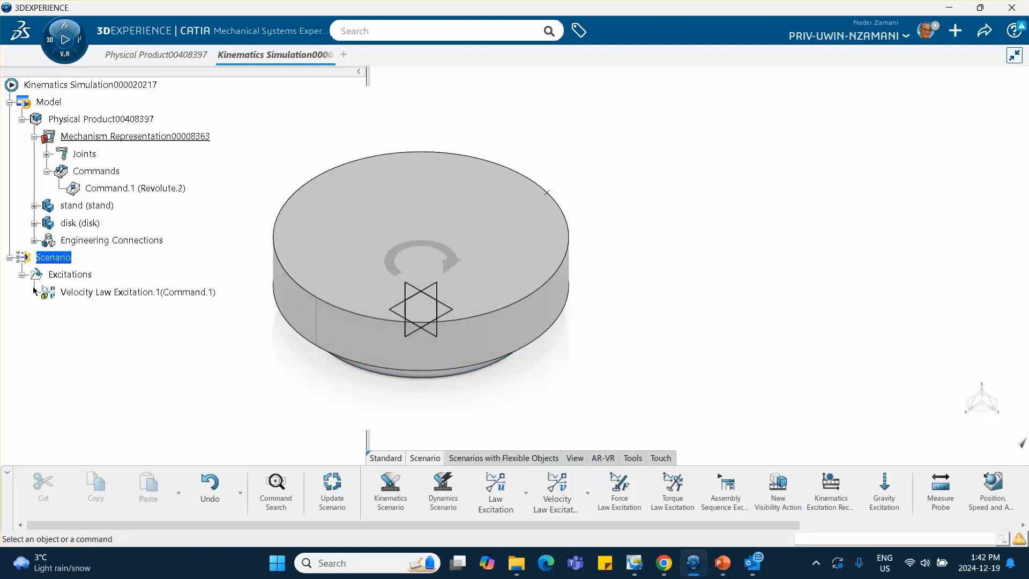
double_click(104, 293)
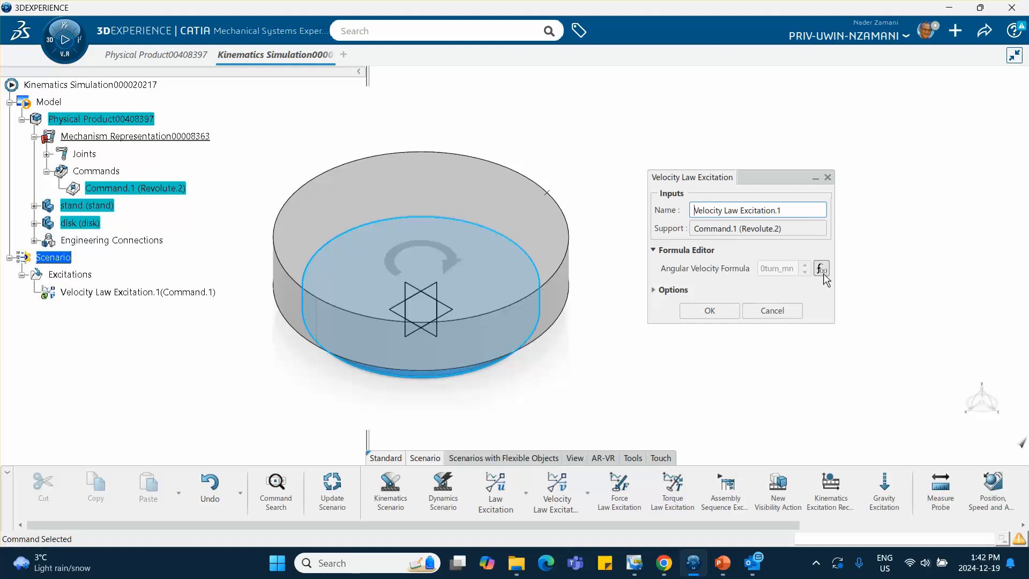
left_click(821, 268)
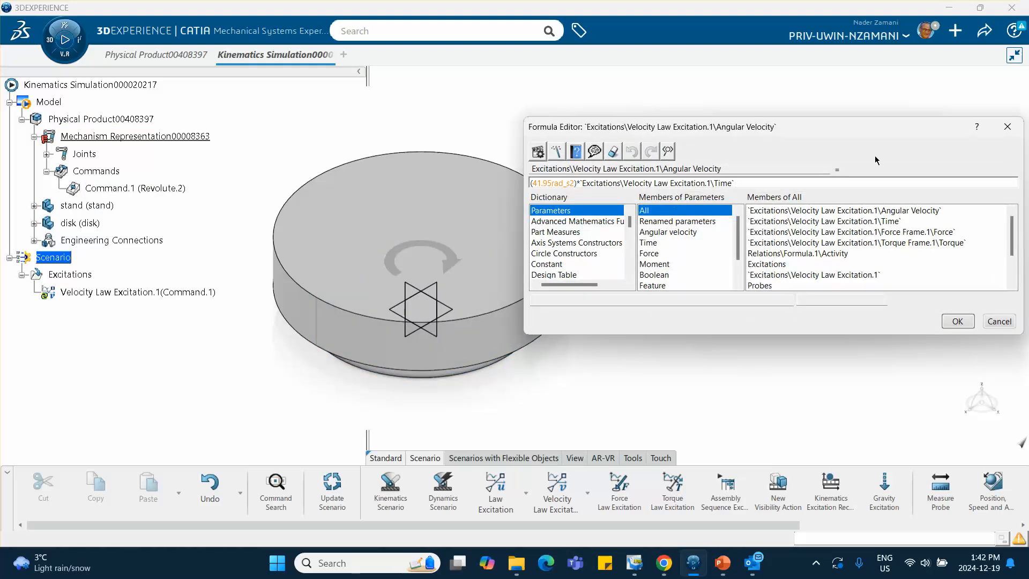
left_click(1007, 127)
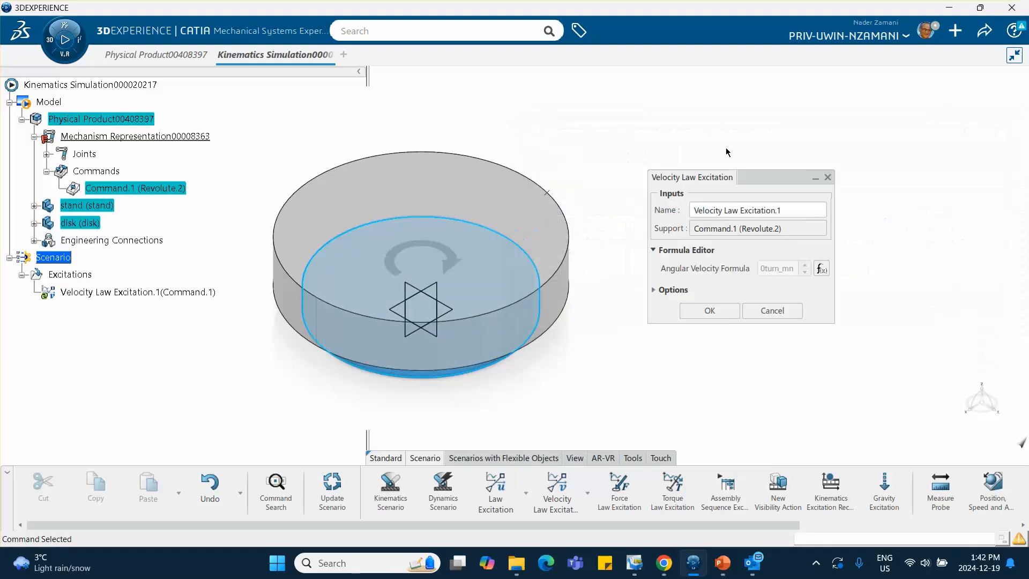
left_click(712, 309)
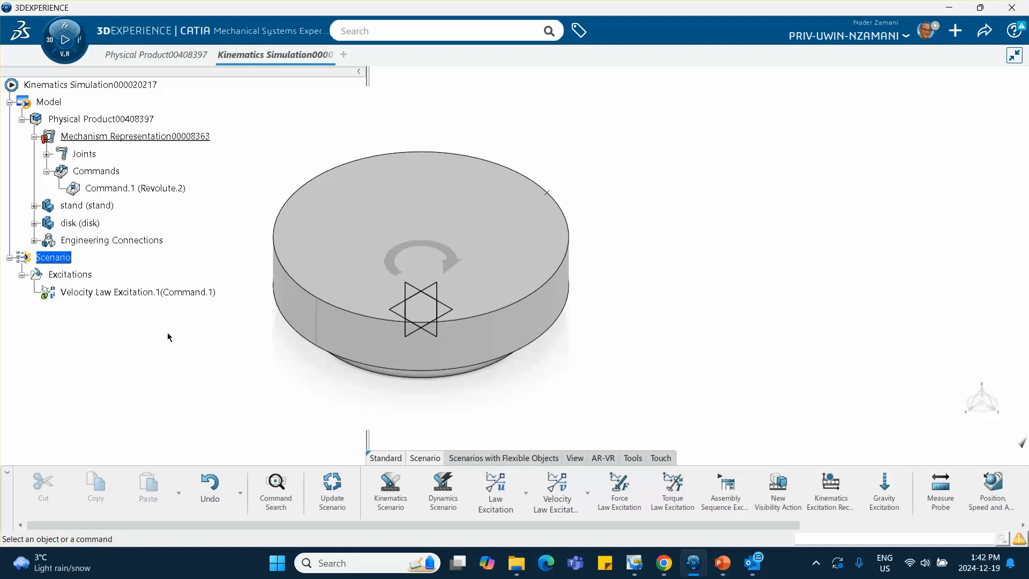
Step: Add a Position, Speed and Acceleration probe at the point on the disk's upper rim
left_click(443, 489)
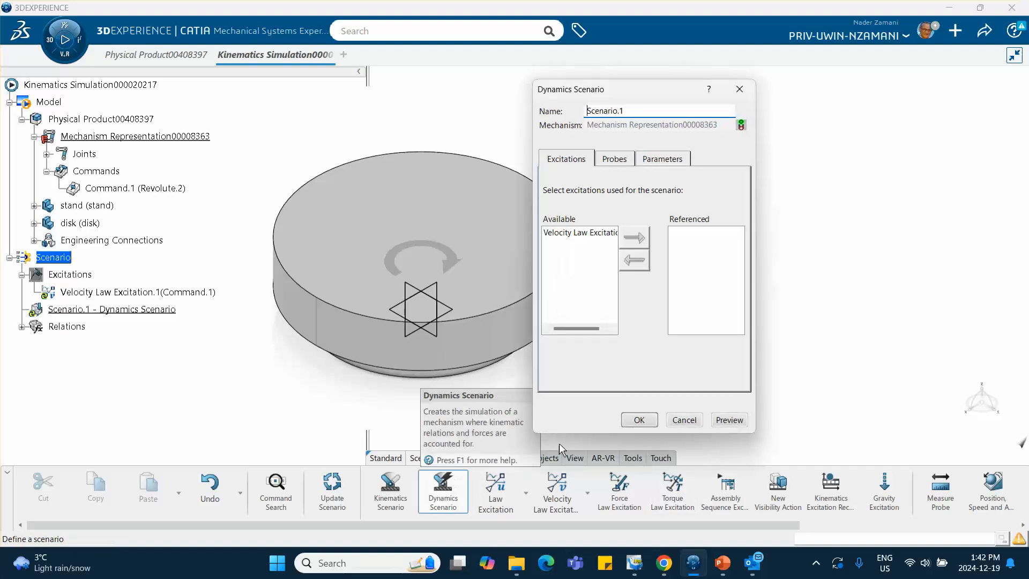
left_click(686, 421)
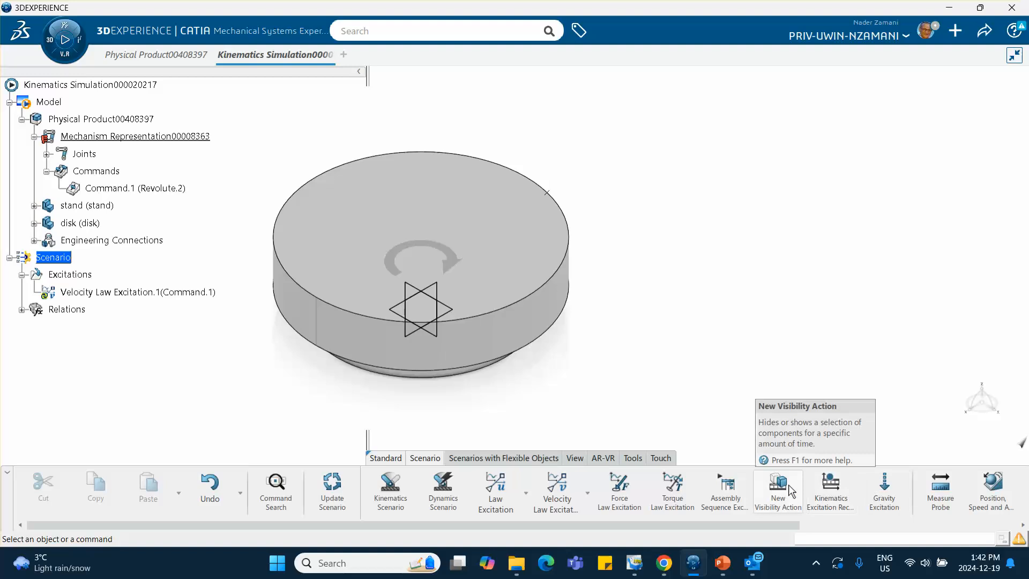
left_click(991, 485)
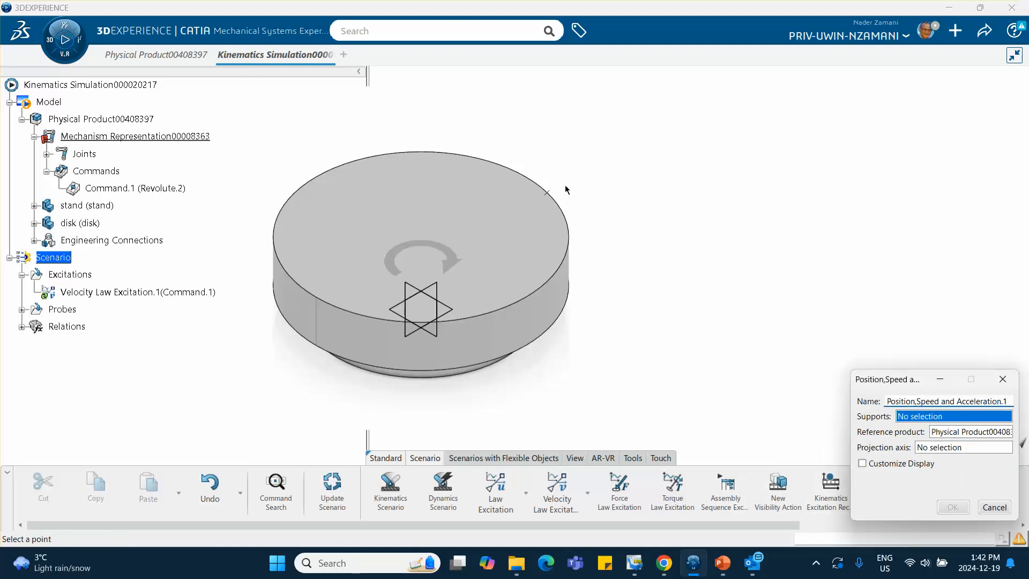
left_click(552, 196)
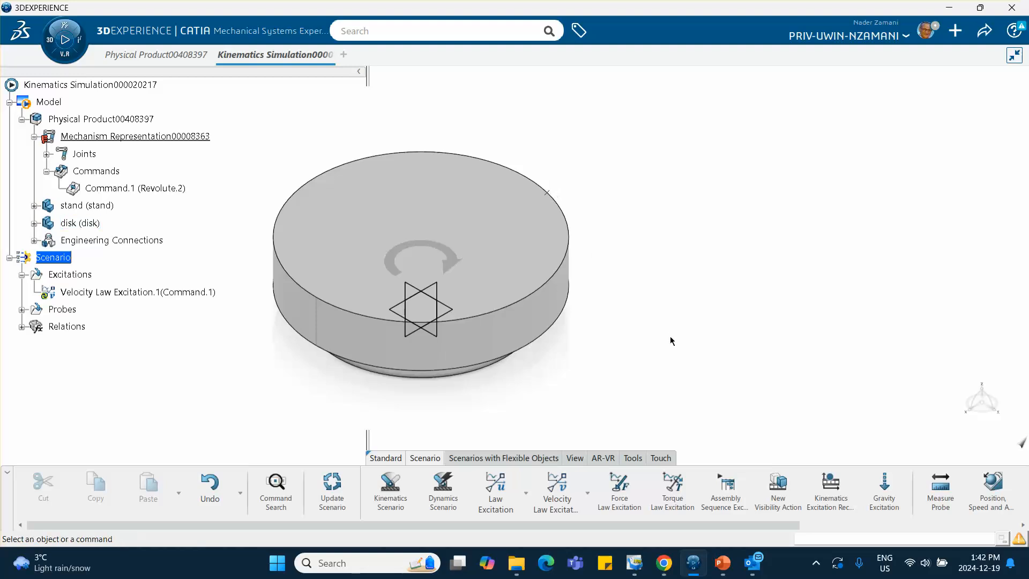
Step: Create a dynamics scenario referencing the velocity law excitation and the probe, keeping the 10 s end time and 0.01 s result time step
left_click(454, 489)
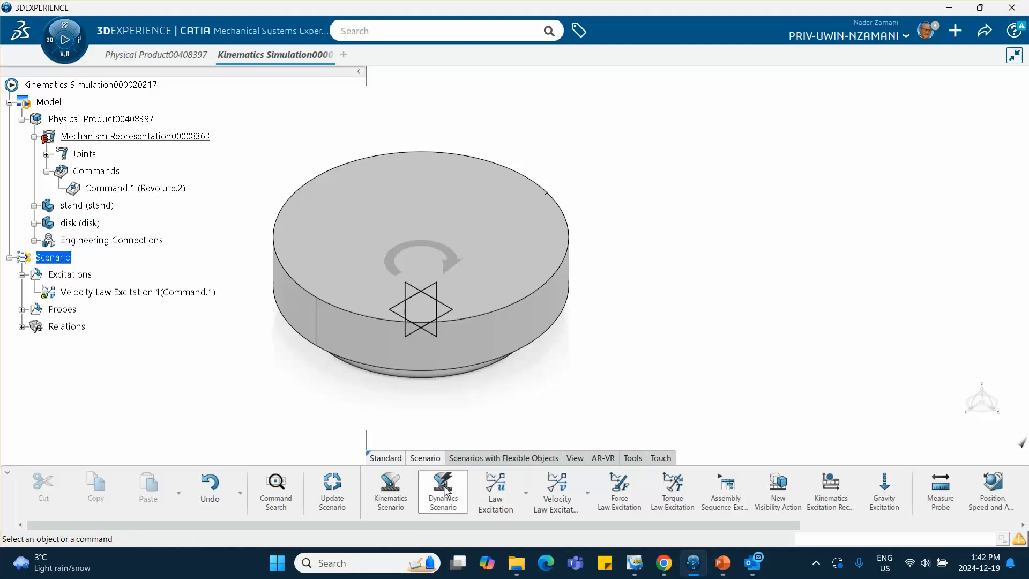
left_click(577, 234)
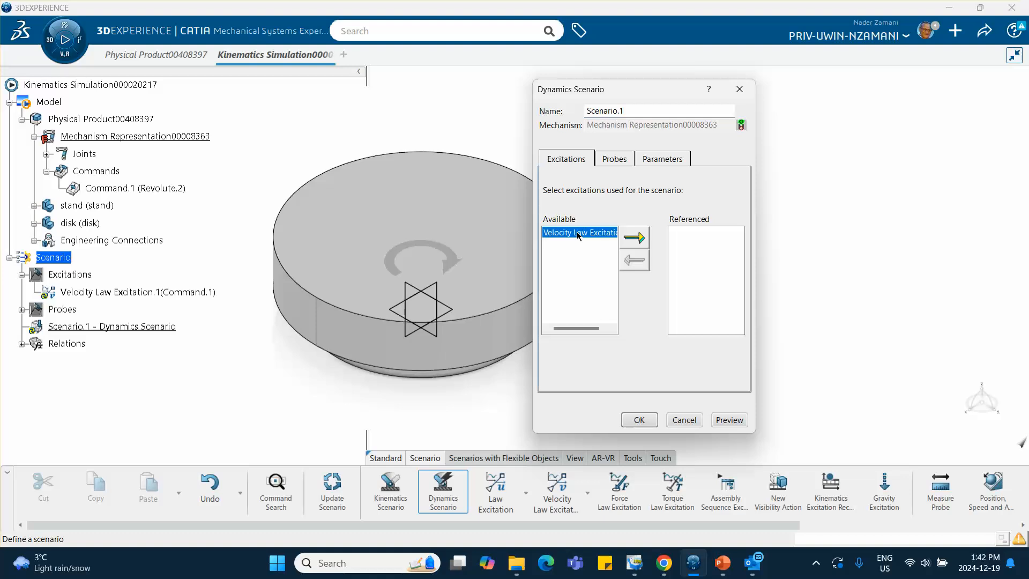
left_click(638, 238)
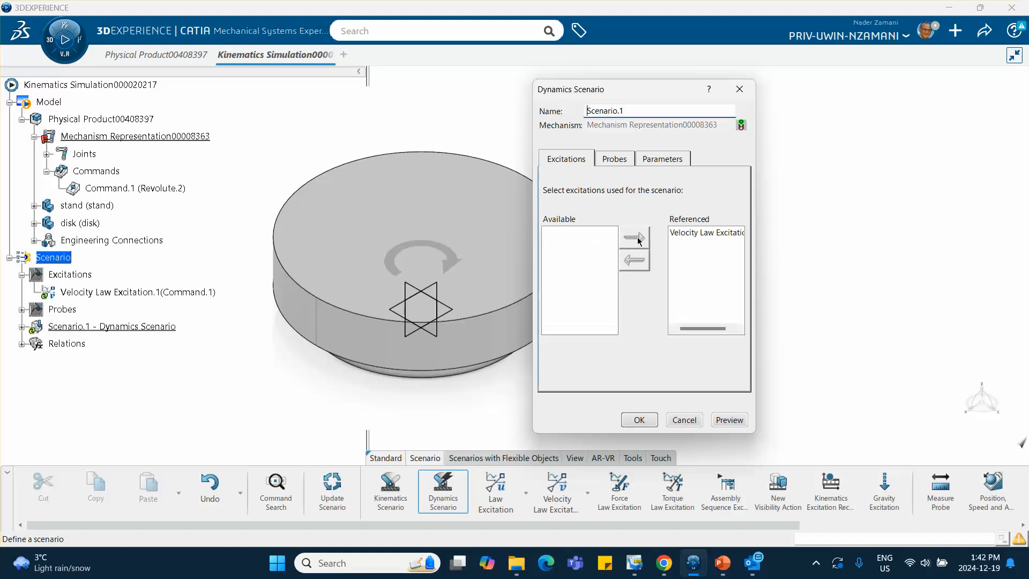
left_click(614, 159)
left_click(580, 234)
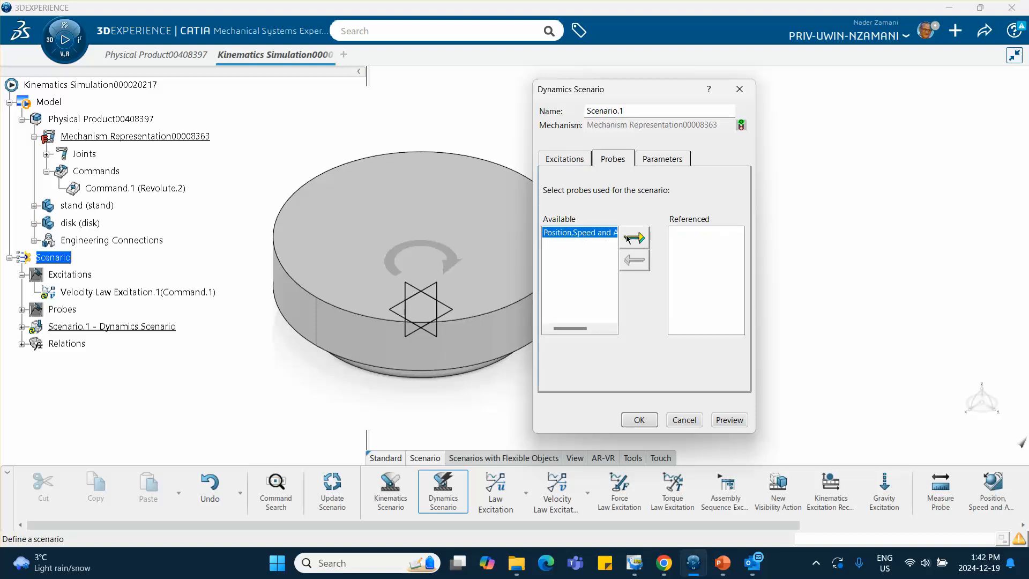
left_click(634, 238)
left_click(660, 159)
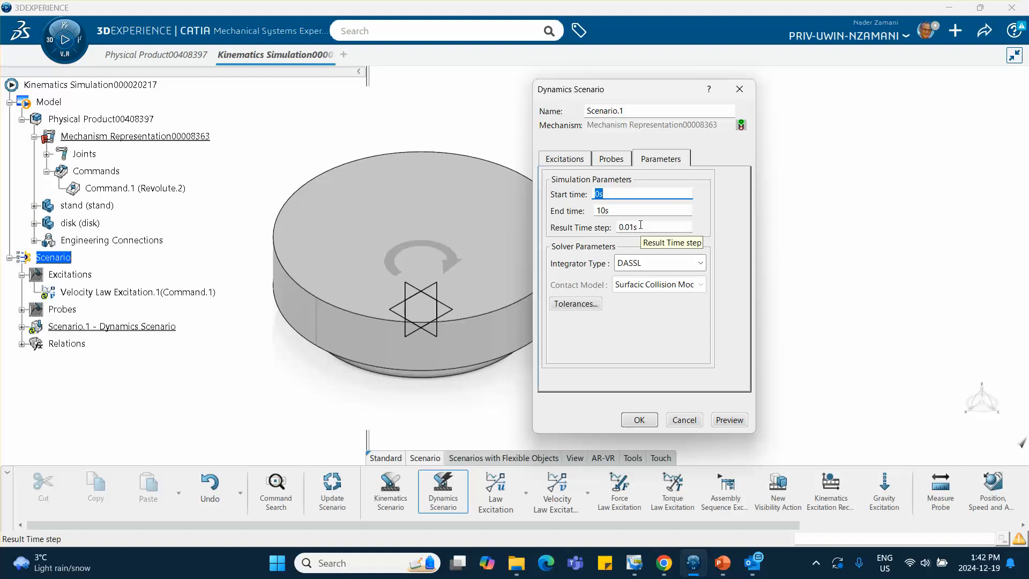
left_click(639, 421)
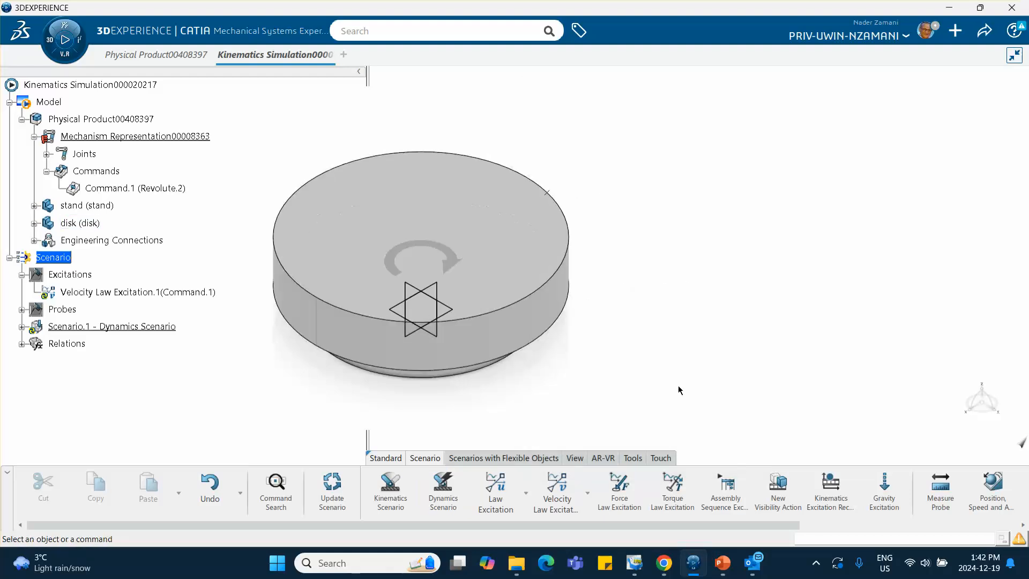
Step: Compute and generate the dynamics scenario's results, and open the list of result parameters
scroll(746, 485, "down", 4)
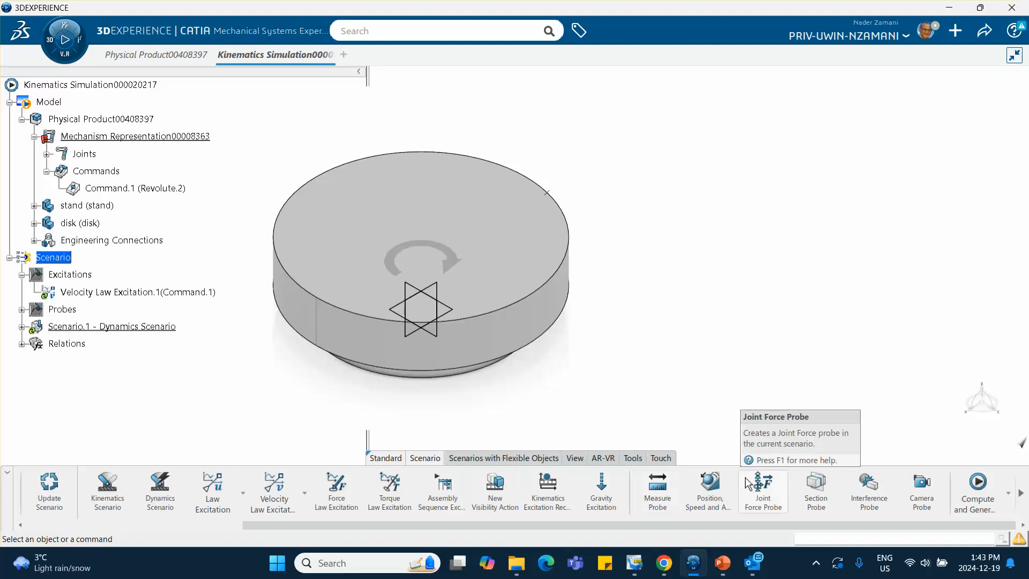
left_click(978, 485)
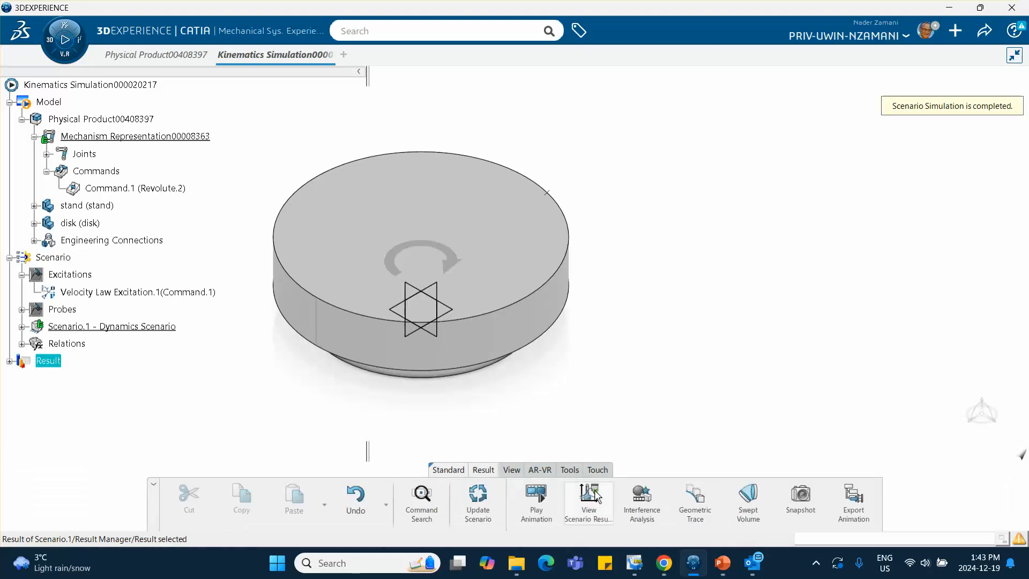
left_click(594, 492)
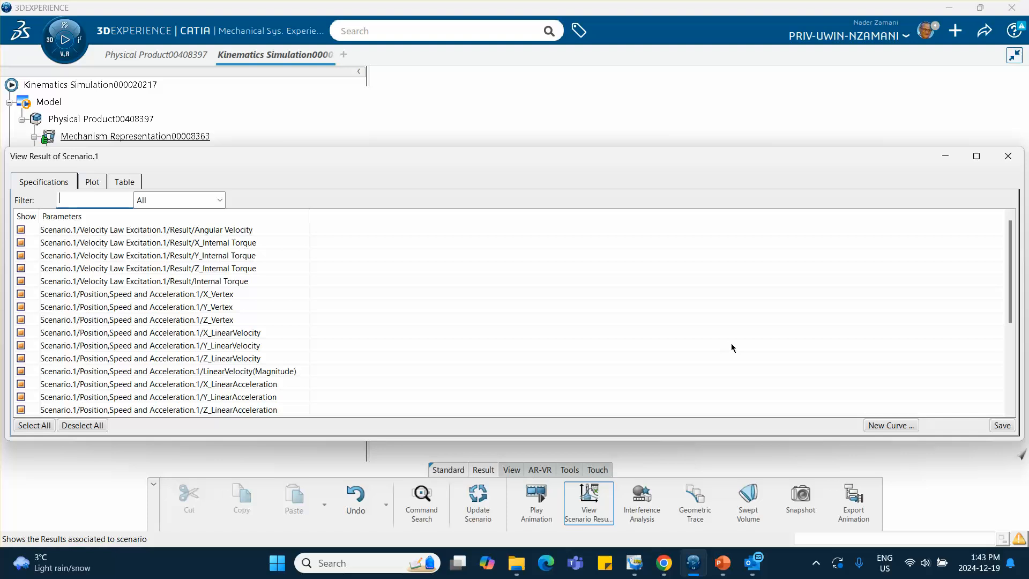
Step: Deselect all result parameters, show only the probe's Z_AngularAcceleration, and view its plot over time
left_click(84, 425)
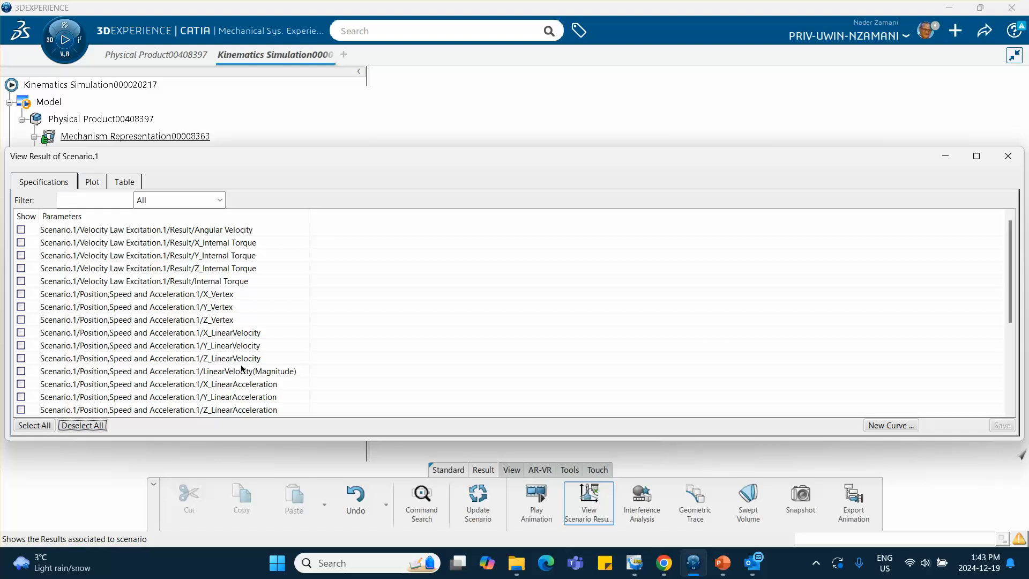
scroll(242, 370, "down", 2)
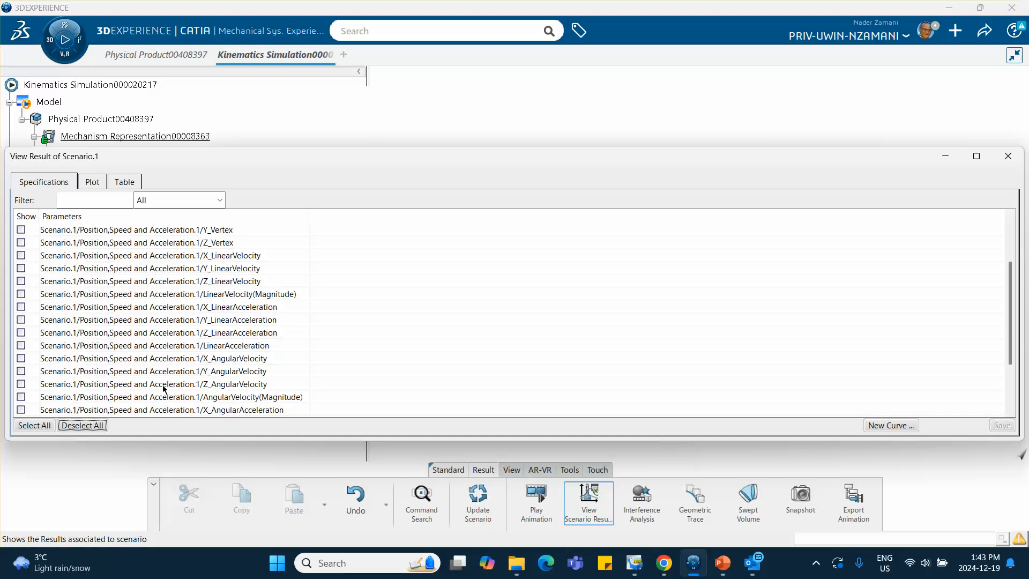
scroll(135, 396, "down", 1)
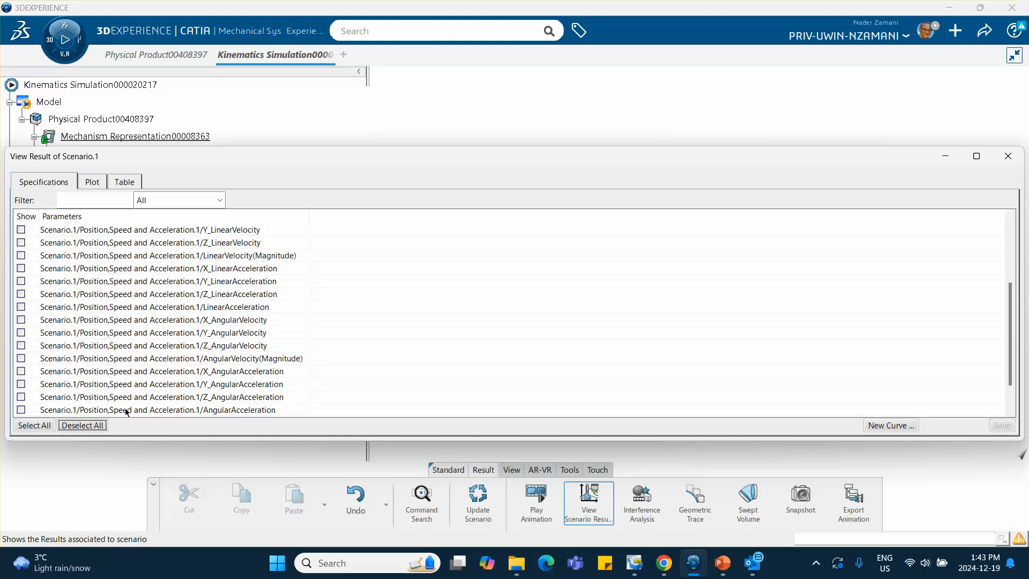
left_click(22, 397)
left_click(85, 184)
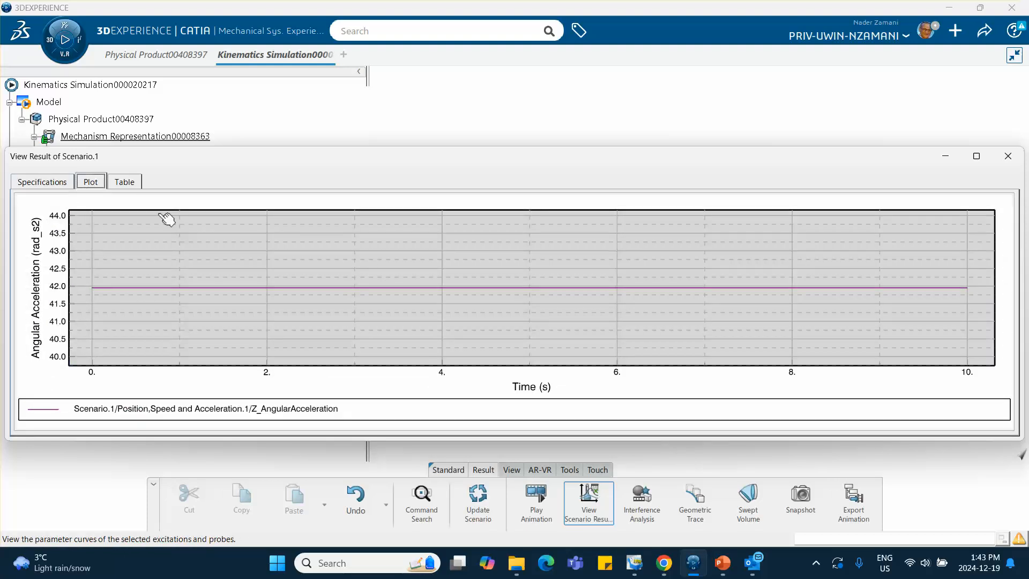
Step: Replace the plotted parameter with the probe's Z_AngularVelocity and view its curve over time
left_click(43, 181)
left_click(20, 398)
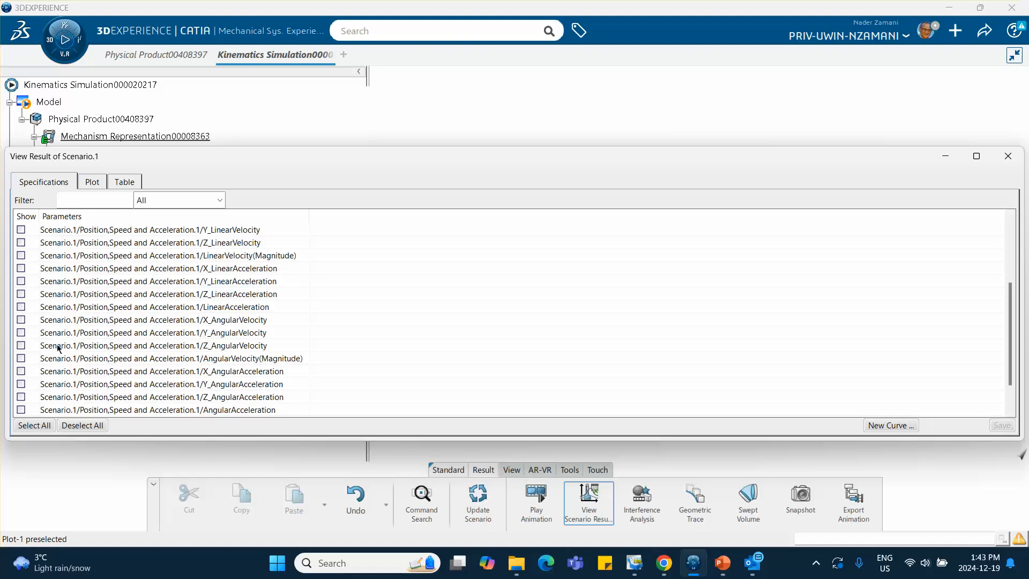
left_click(21, 346)
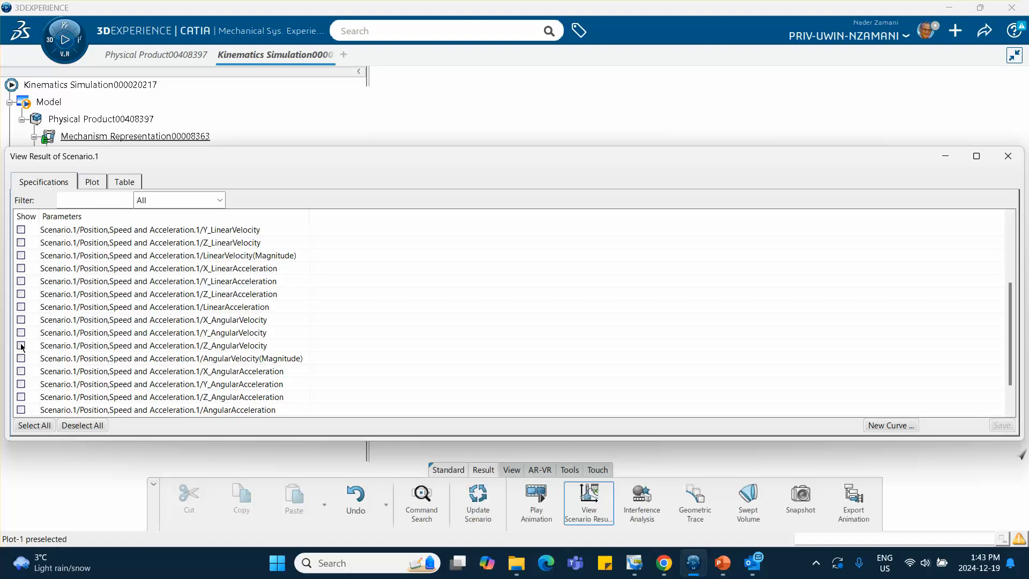
left_click(93, 183)
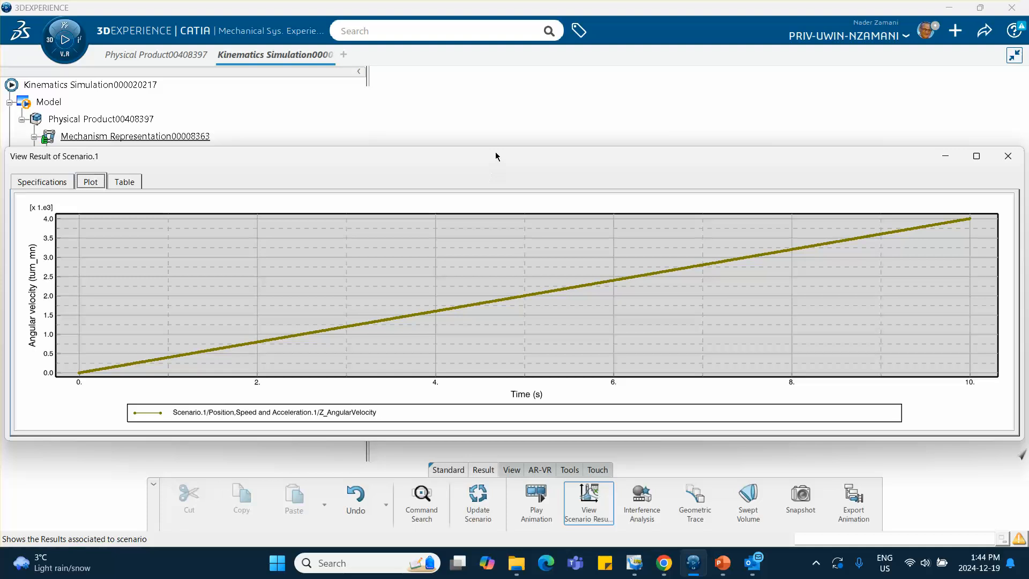
Step: Plot only the velocity law excitation's Z_Internal Torque in place of the angular velocity, view its curve, and close the scenario results
left_click(55, 184)
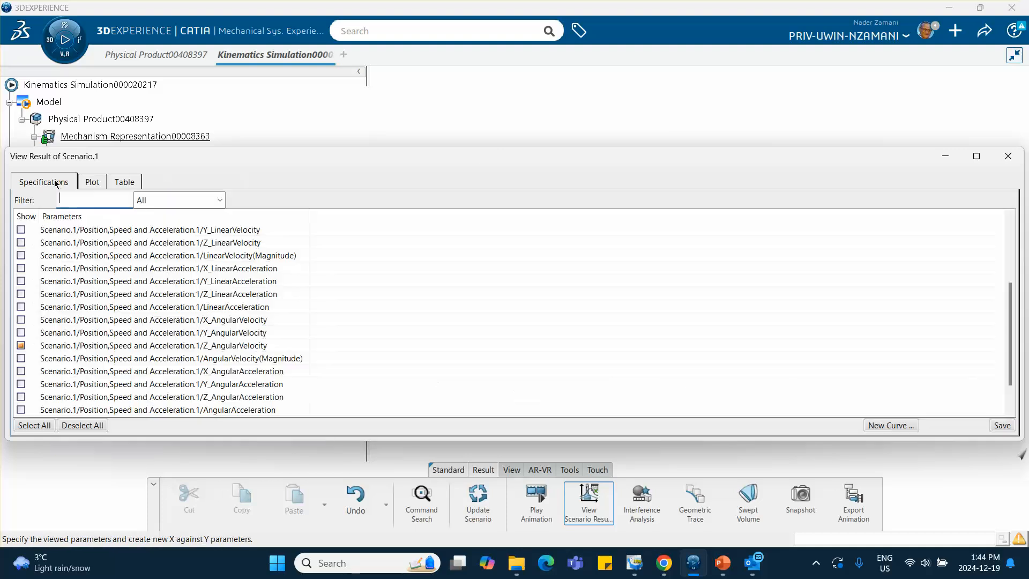
left_click(21, 346)
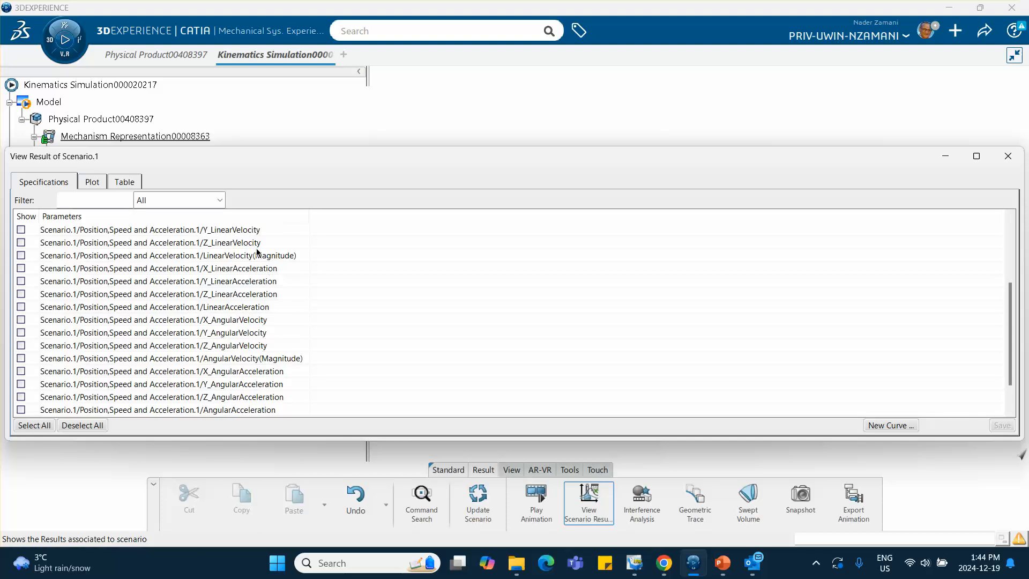
scroll(259, 268, "up", 3)
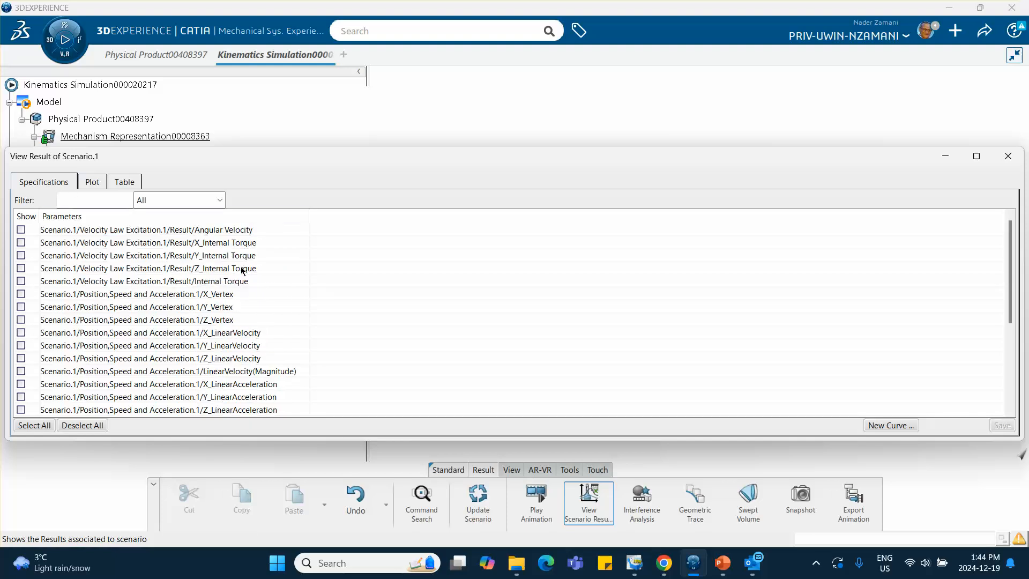
left_click(22, 268)
left_click(90, 182)
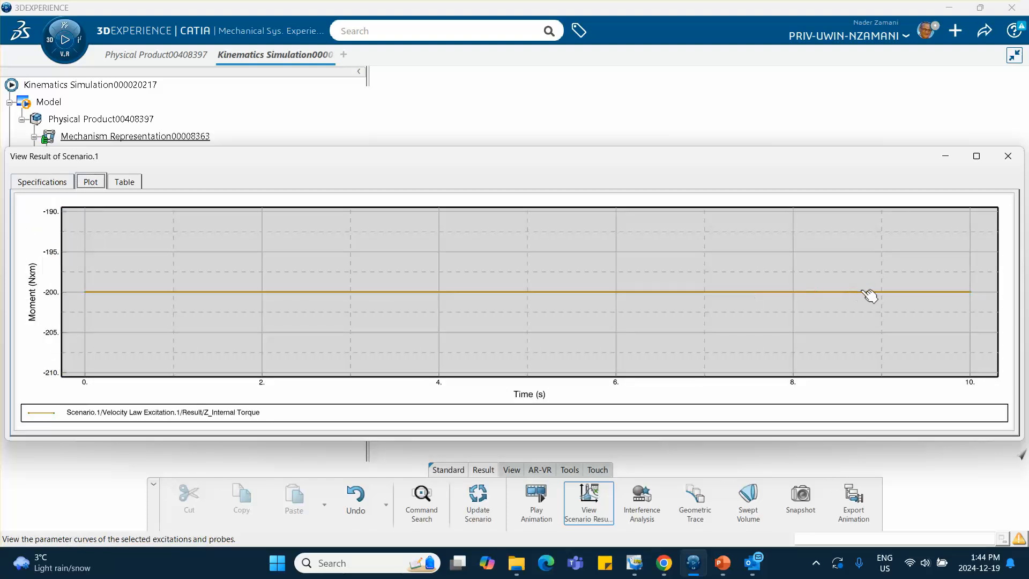
left_click(1008, 155)
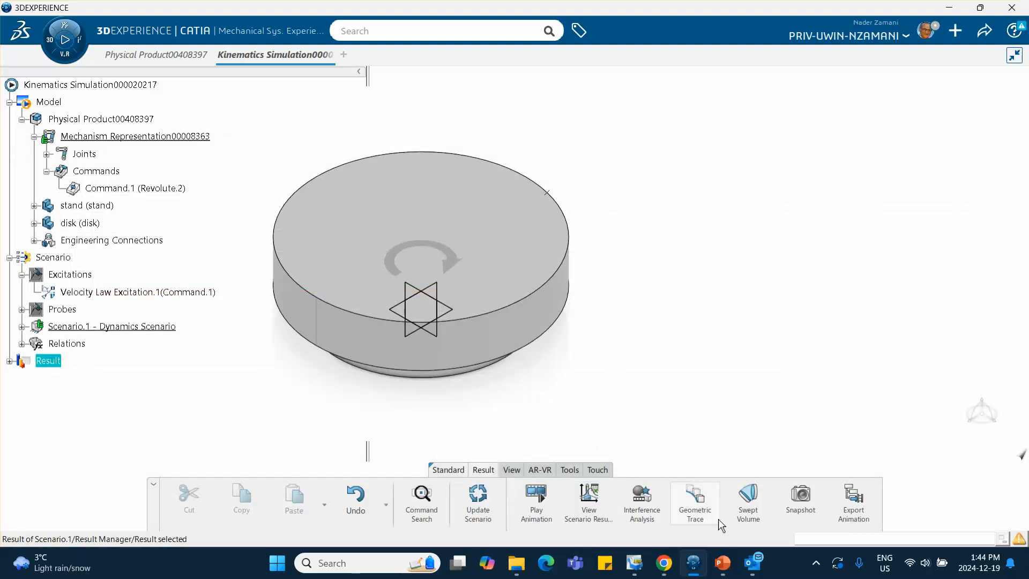
left_click(816, 565)
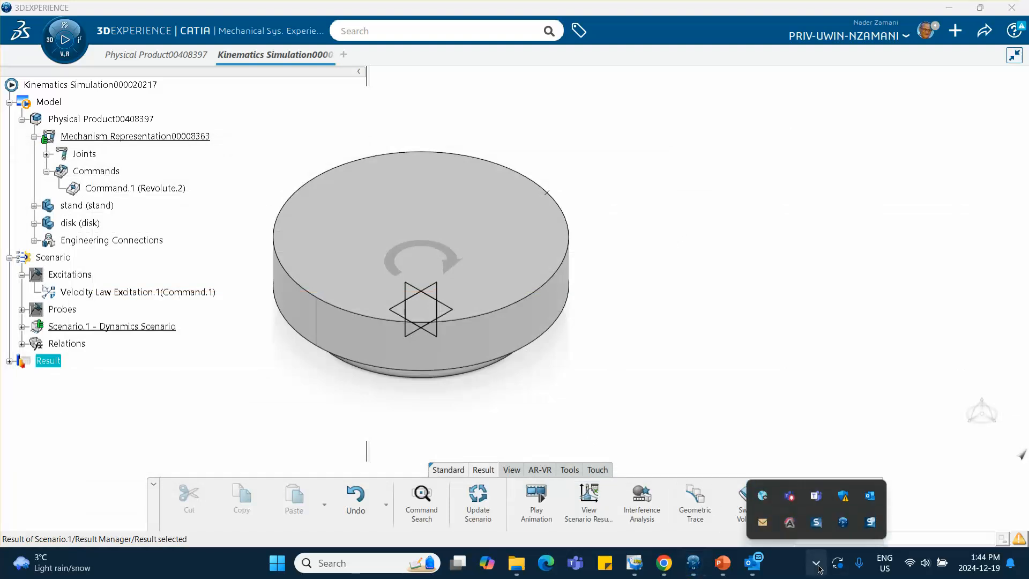